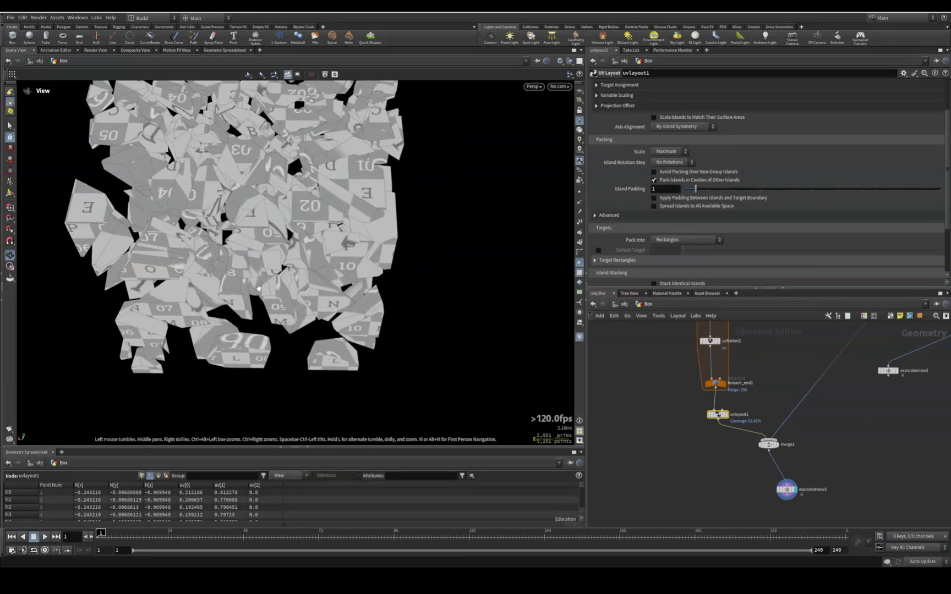
Examine the checker texture on the exploded fracture pieces from several angles.
drag(310, 243, 262, 210)
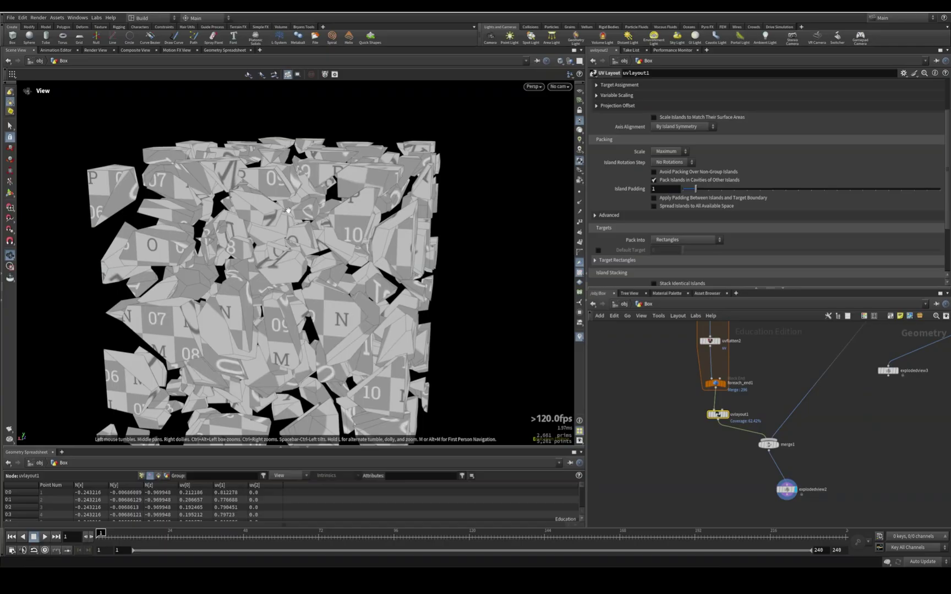
drag(288, 211, 367, 305)
drag(290, 252, 264, 200)
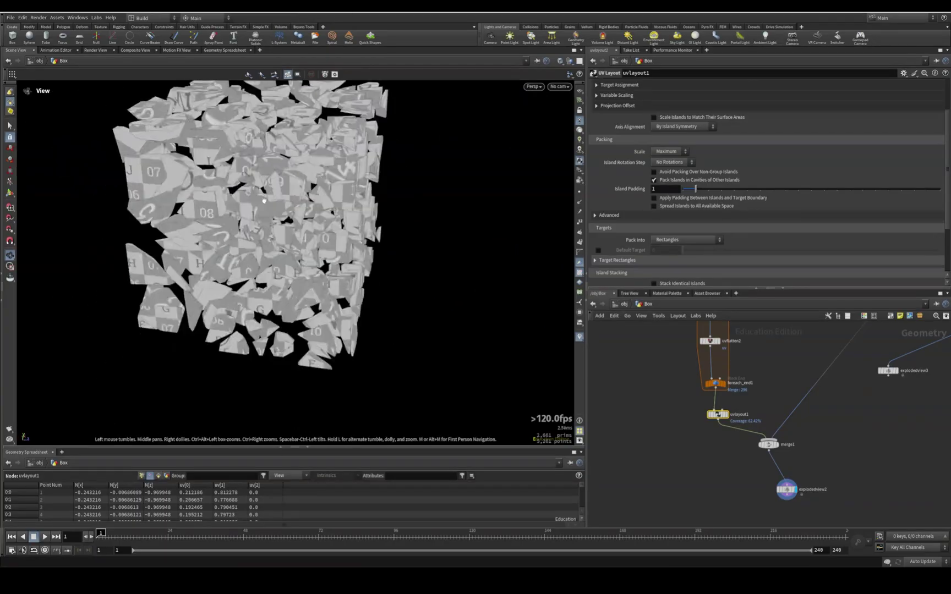
drag(358, 243, 348, 202)
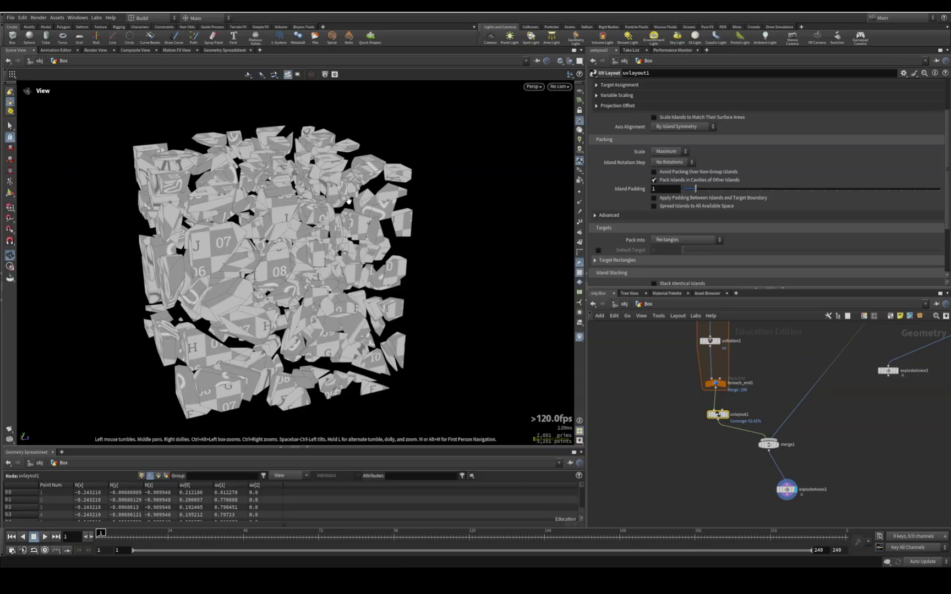
Check the settings of split1 and display the result of rbdmaterialfracture1.
scroll(659, 423, down, 5)
middle_drag(779, 332, 736, 418)
scroll(736, 418, up, 5)
click(759, 427)
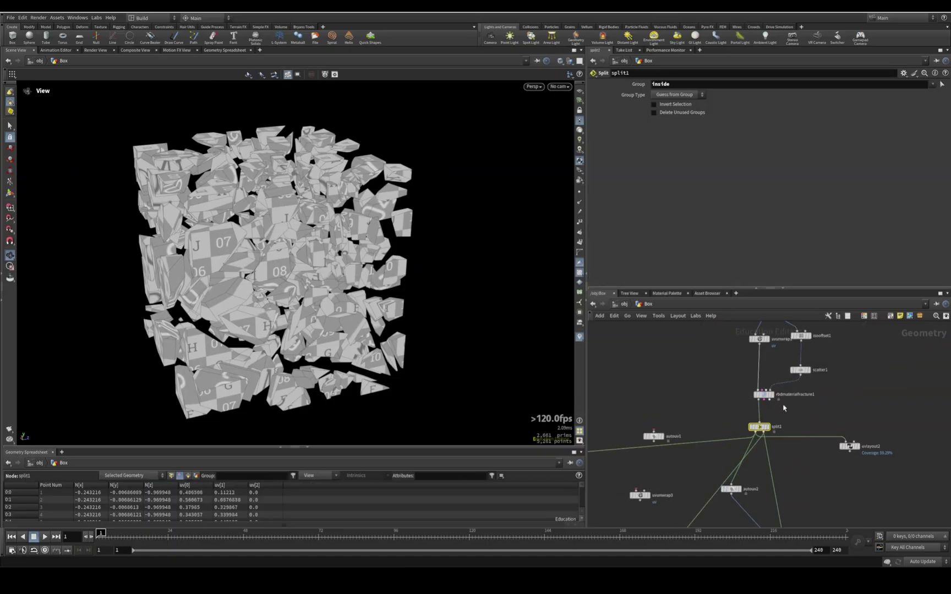
click(765, 395)
middle_drag(810, 418, 796, 472)
click(752, 378)
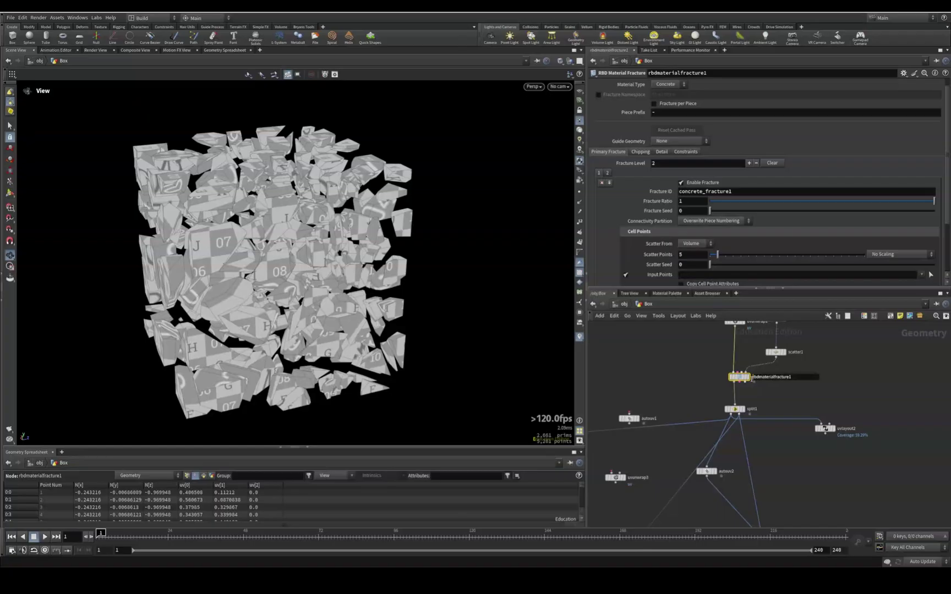
click(746, 378)
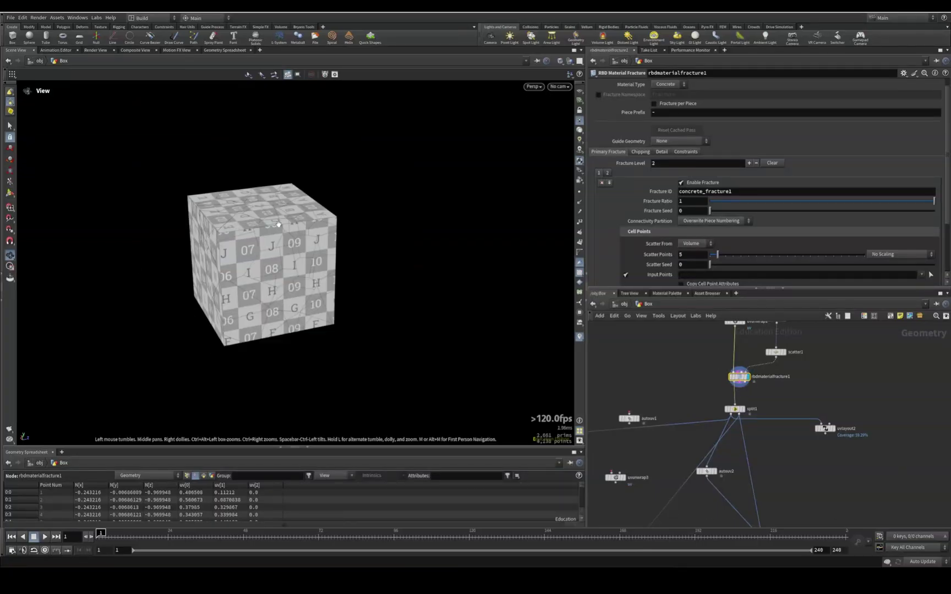
Display the inside faces from split1 and compare them with the result of autouv2.
scroll(796, 440, up, 5)
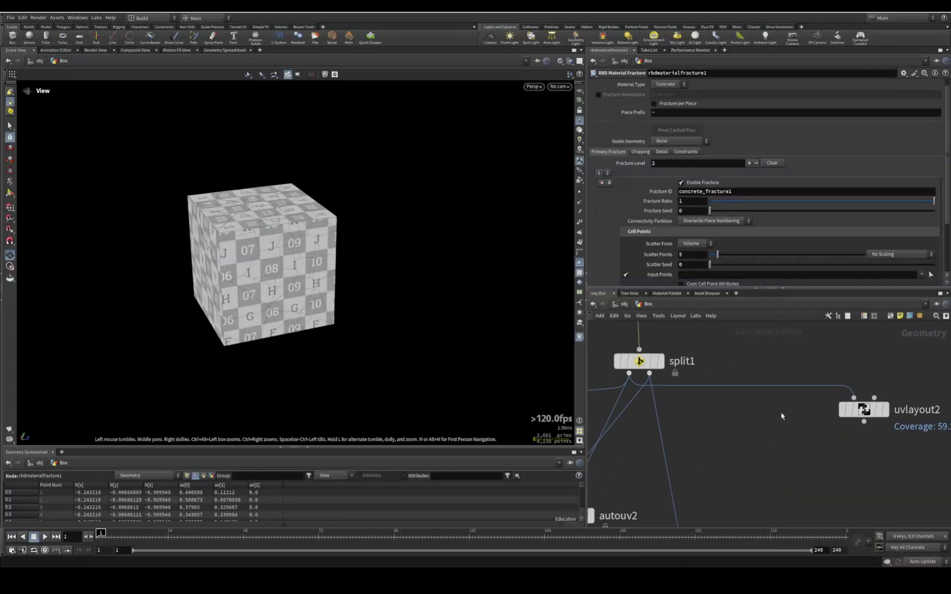
click(655, 362)
middle_drag(702, 454, 810, 401)
drag(686, 466, 682, 478)
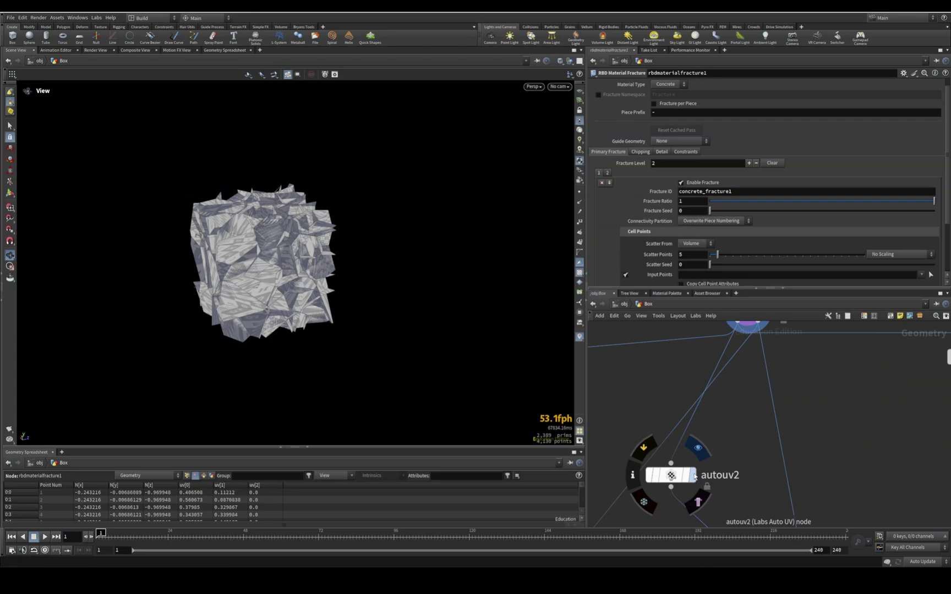
click(689, 476)
drag(264, 247, 303, 275)
scroll(278, 261, up, 5)
middle_drag(859, 457, 836, 298)
scroll(807, 330, down, 5)
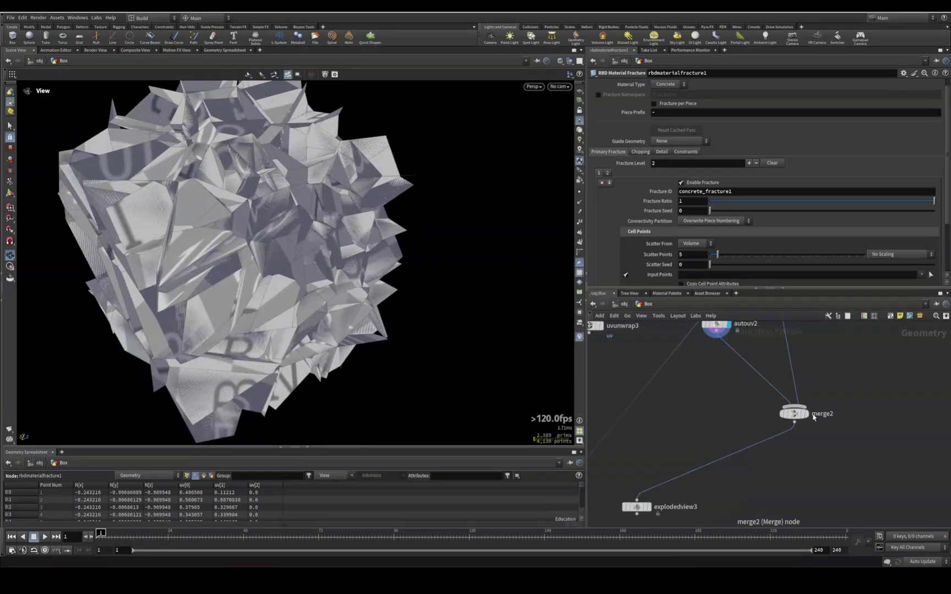
View the autouv2 result in wireframe and shaded modes, and display explodedview3.
middle_drag(737, 492, 807, 429)
middle_drag(788, 361, 786, 417)
key(w)
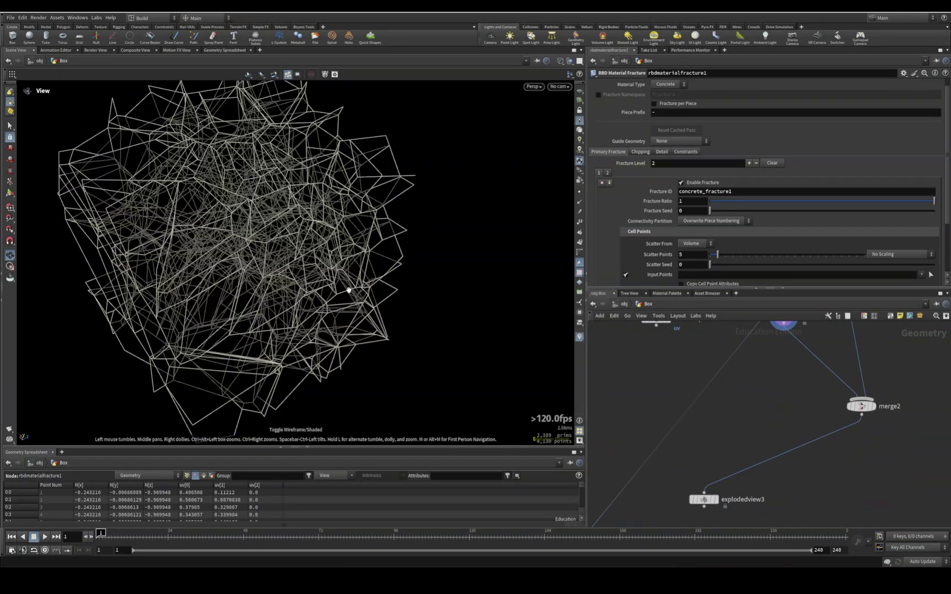
key(w)
click(692, 498)
key(w)
key(w)
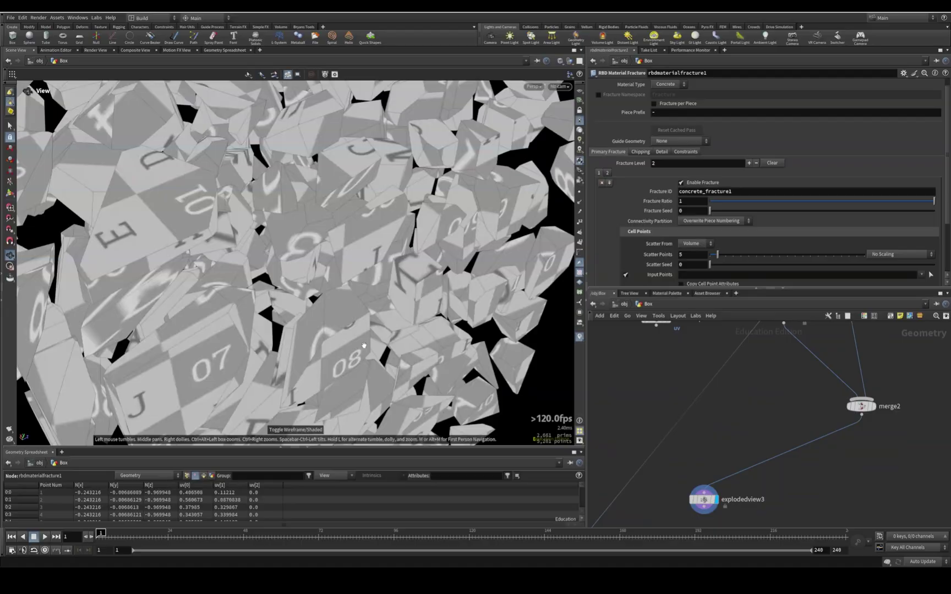
Show the UVs of explodedview3 in the UV viewport and open the autouv2 parameters.
key(space+5)
scroll(771, 398, down, 4)
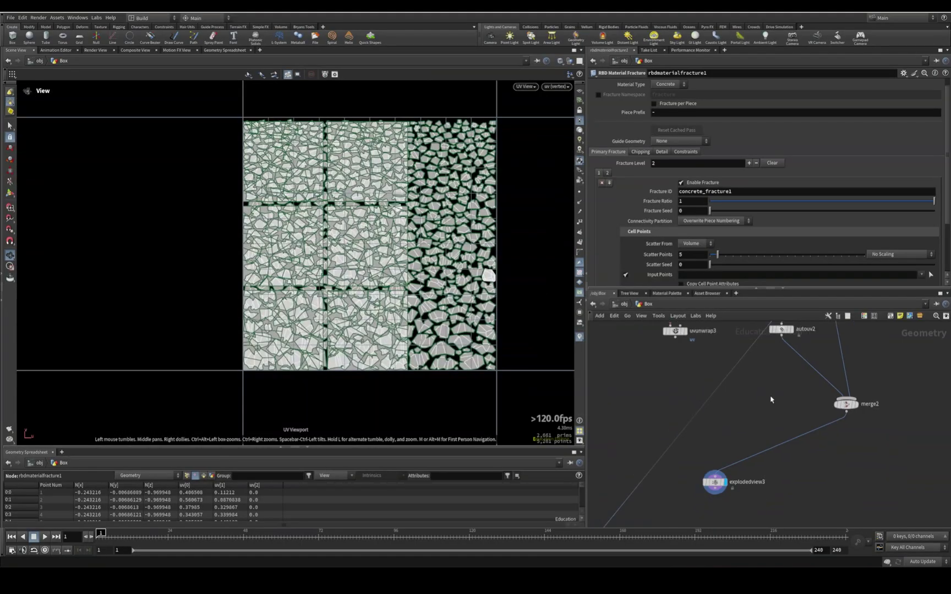
middle_drag(738, 398, 672, 461)
scroll(807, 401, up, 2)
scroll(807, 402, up, 2)
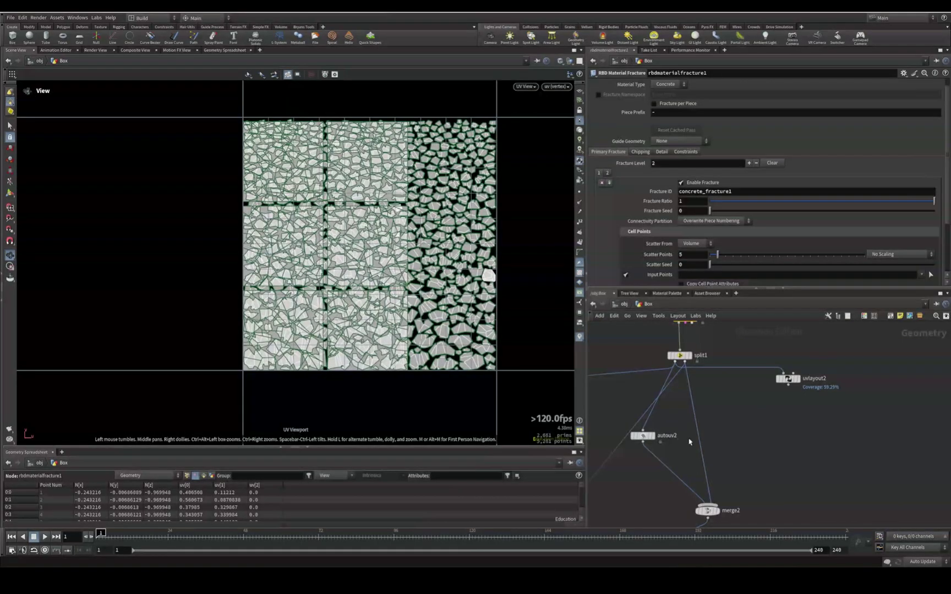
drag(644, 435, 642, 457)
middle_drag(664, 449, 740, 404)
click(718, 411)
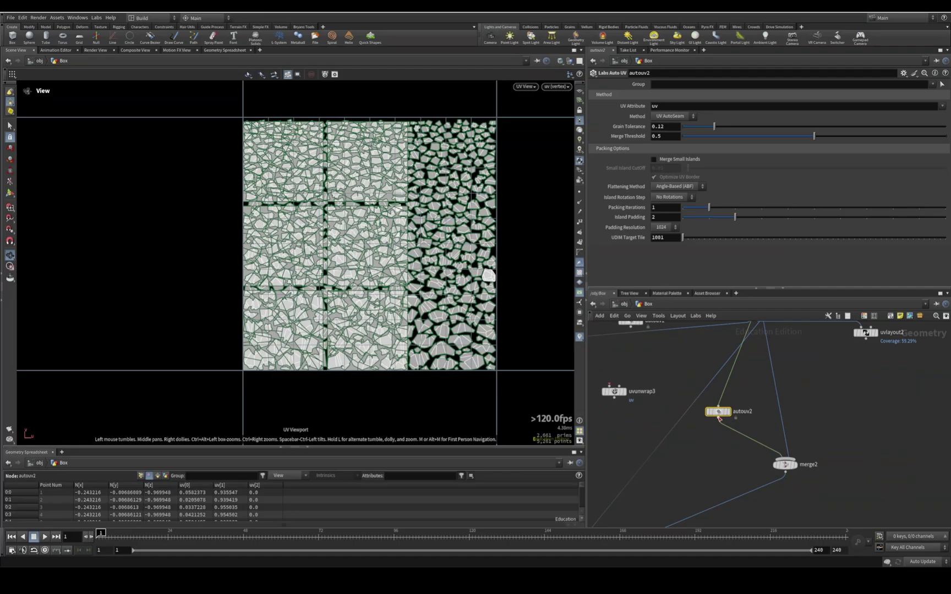
Reposition uvlayout2 in the network and inspect its result in the UV and perspective views.
drag(868, 335, 881, 405)
middle_drag(792, 360, 779, 410)
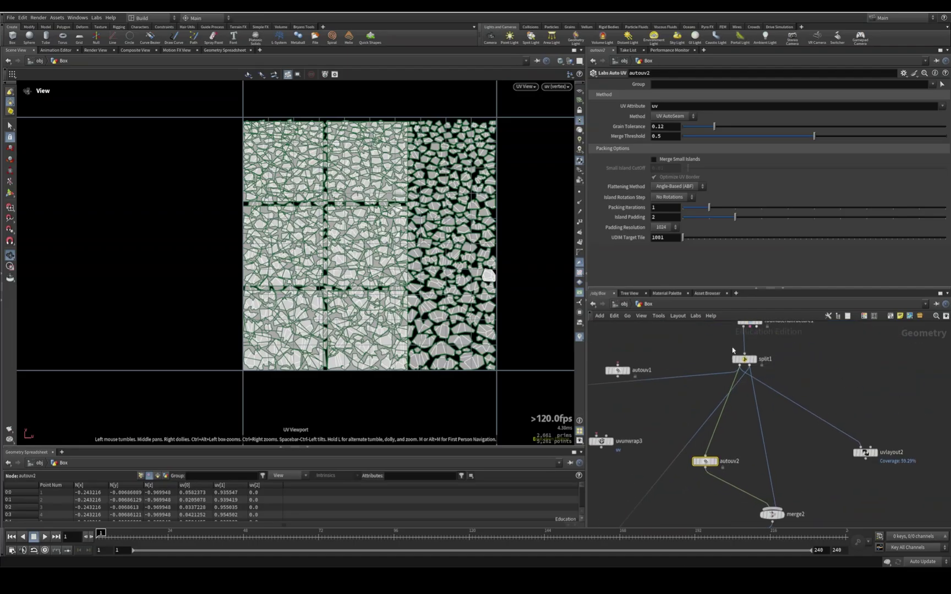
click(875, 451)
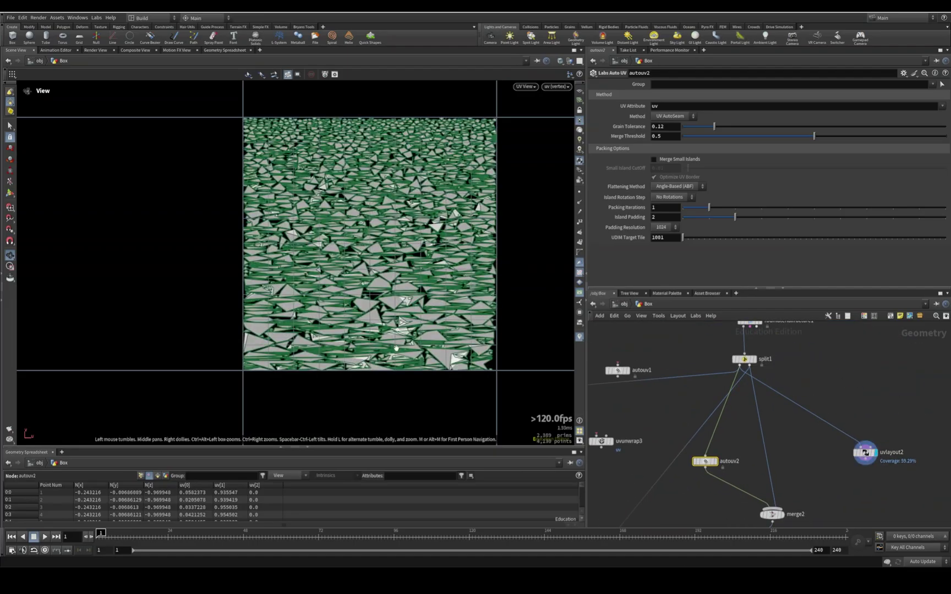
key(w)
key(w)
key(1)
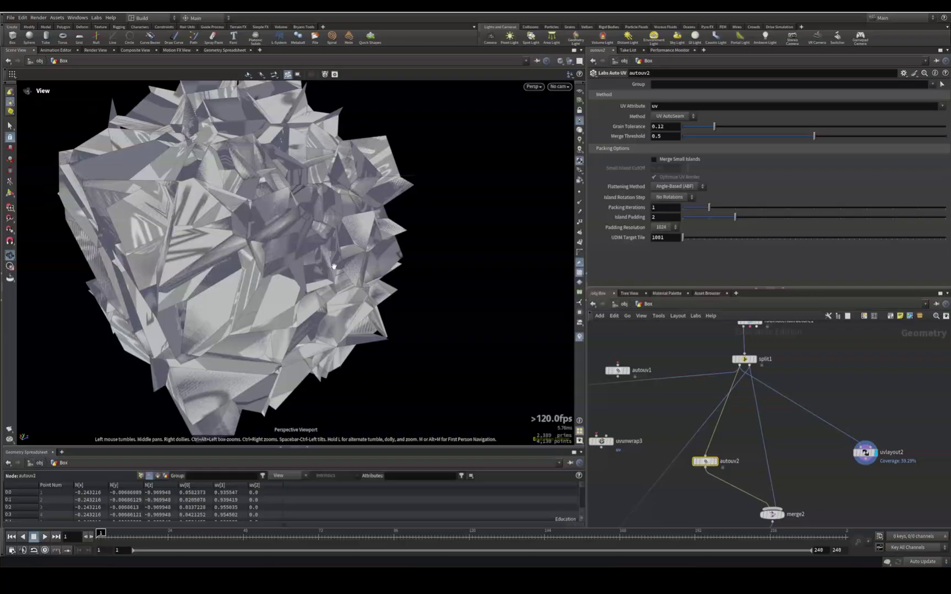
drag(334, 267, 366, 286)
Display explodedview3 and examine the checker texture on its exploded pieces up close and from a distance.
middle_drag(834, 524, 799, 443)
drag(752, 425, 751, 426)
middle_drag(758, 485, 813, 361)
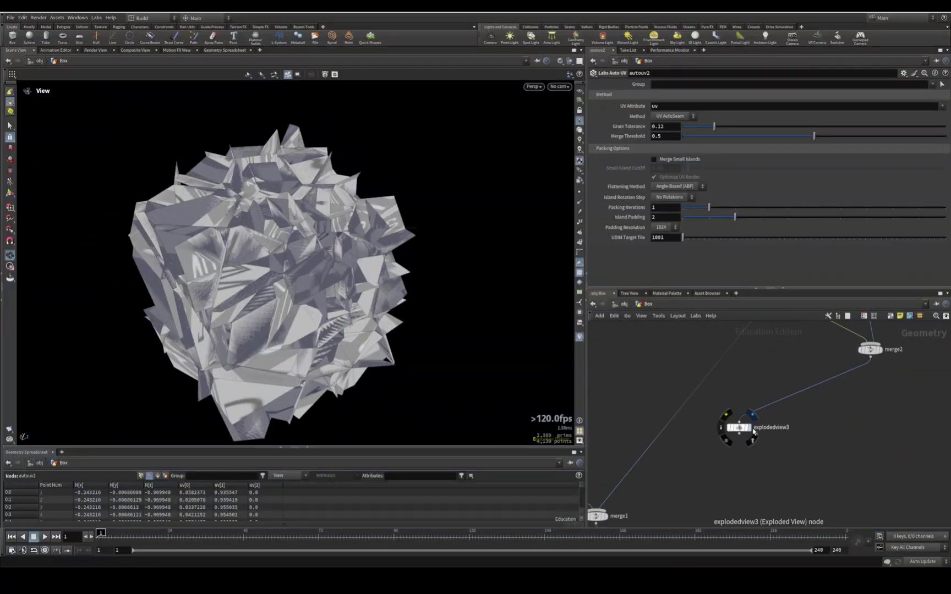
click(747, 427)
drag(357, 325, 360, 213)
scroll(413, 148, up, 5)
scroll(362, 224, up, 5)
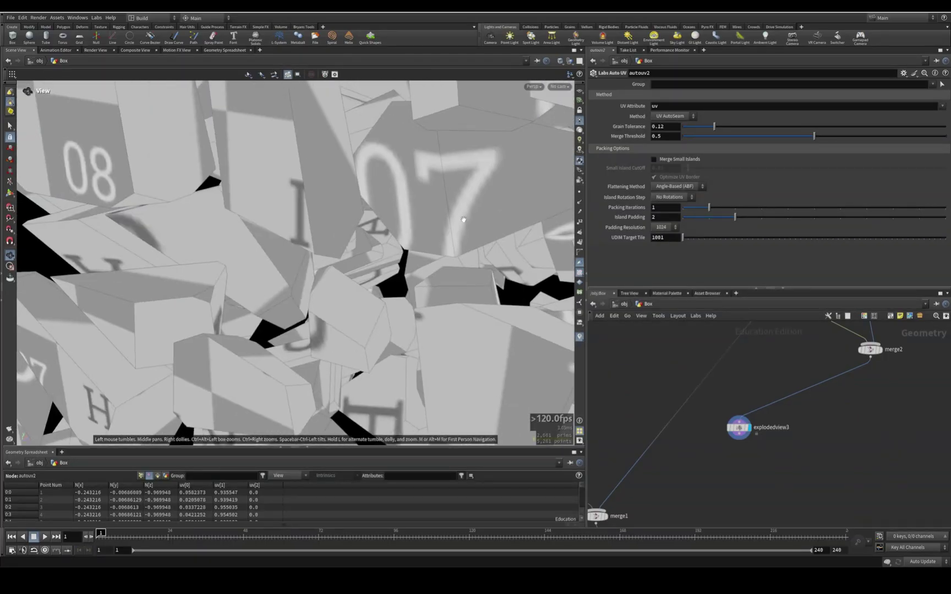
drag(464, 220, 370, 265)
scroll(401, 223, down, 5)
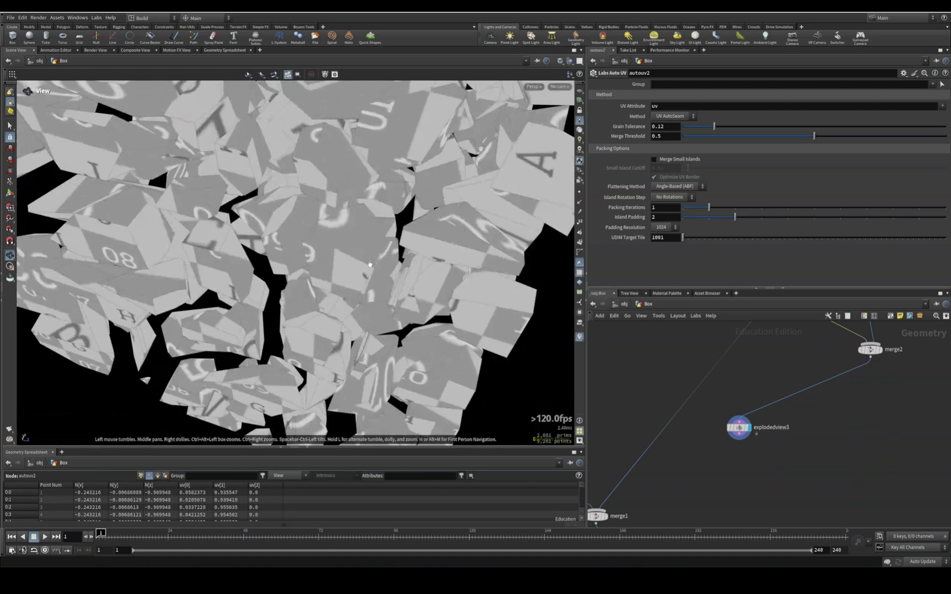
scroll(358, 183, down, 5)
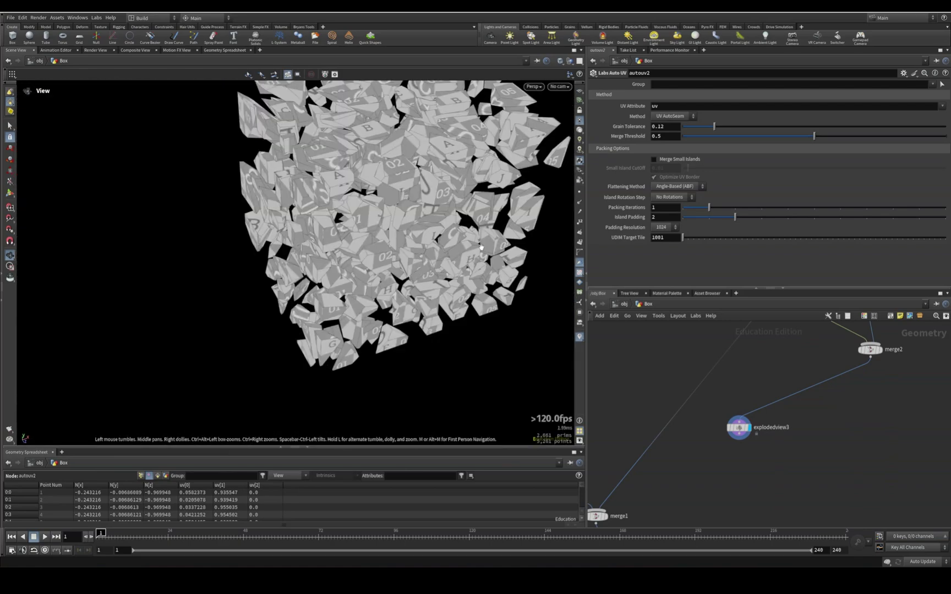
Open the internal network of the autouv2 node.
middle_drag(746, 413, 725, 505)
double_click(784, 393)
scroll(785, 458, down, 3)
middle_drag(785, 458, 617, 386)
scroll(715, 394, down, 4)
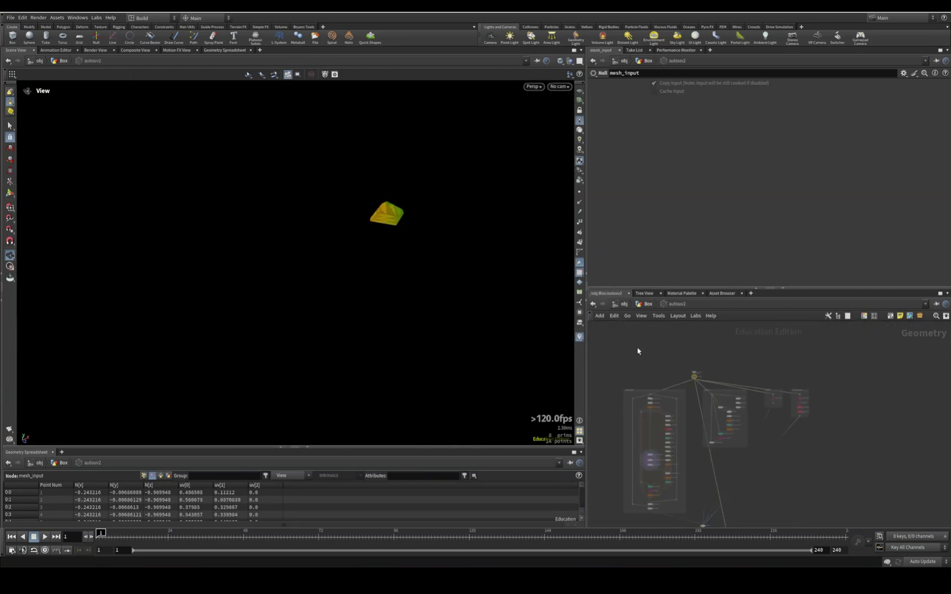
Locate the H17 UV AutoSeam section inside the autouv2 network.
middle_drag(687, 399, 679, 364)
scroll(774, 378, up, 5)
middle_drag(636, 417, 835, 427)
middle_drag(649, 326, 759, 446)
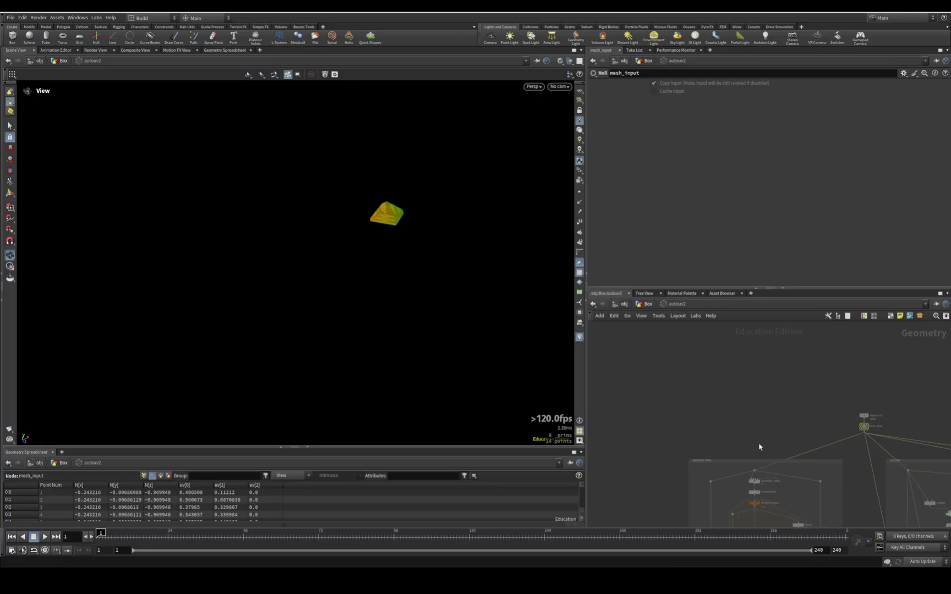
scroll(759, 446, up, 3)
scroll(708, 454, down, 4)
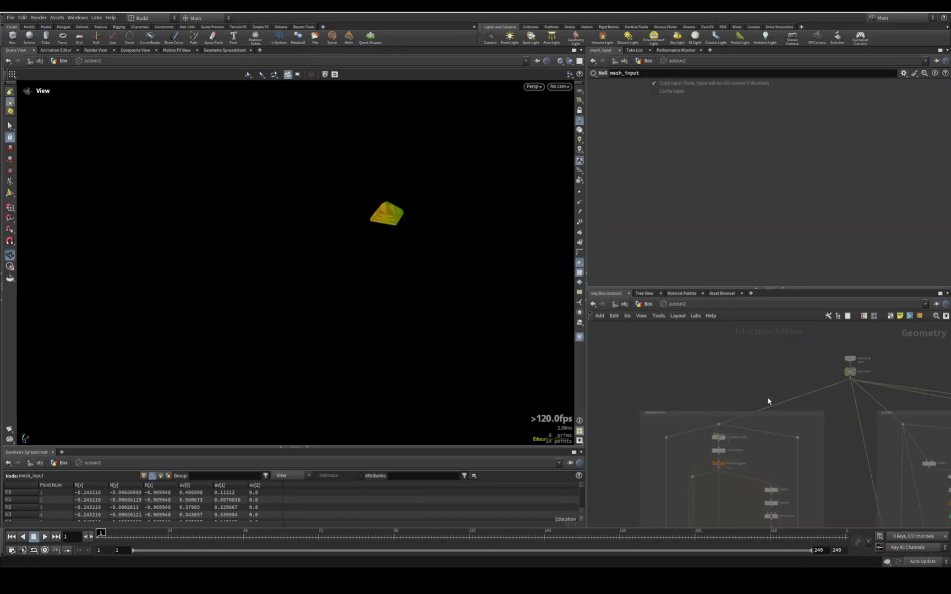
scroll(715, 408, up, 6)
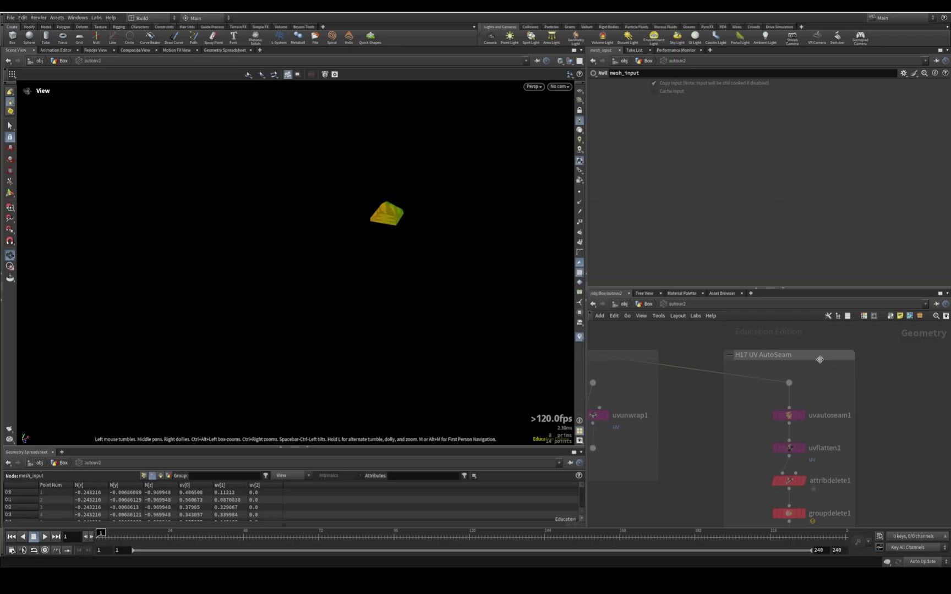
scroll(833, 406, up, 2)
middle_drag(833, 406, 816, 365)
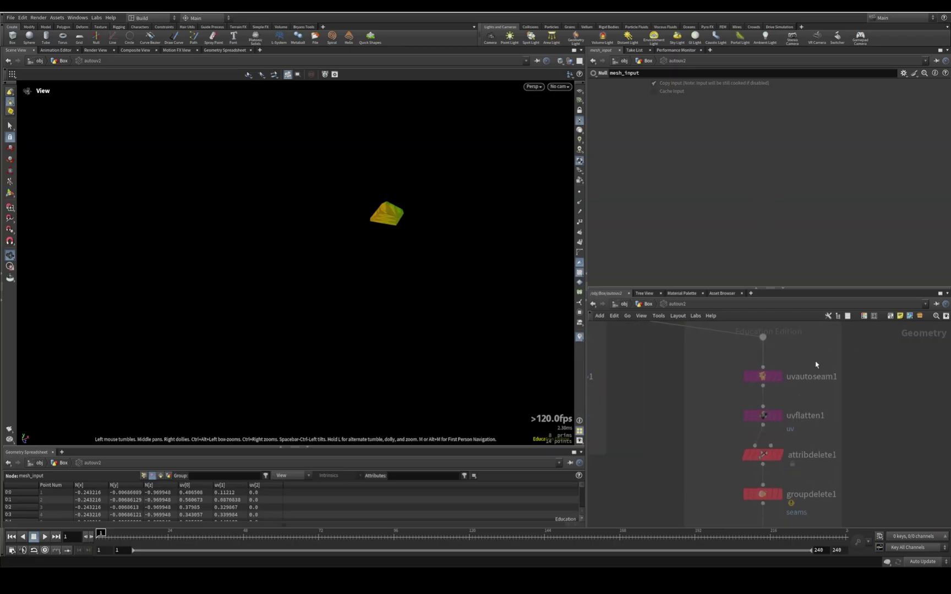
Examine the parameters of uvautoseam1 and uvflatten1, and return to the Box network.
scroll(816, 364, up, 1)
click(740, 383)
drag(790, 413, 674, 460)
middle_drag(807, 346, 804, 284)
scroll(809, 452, down, 5)
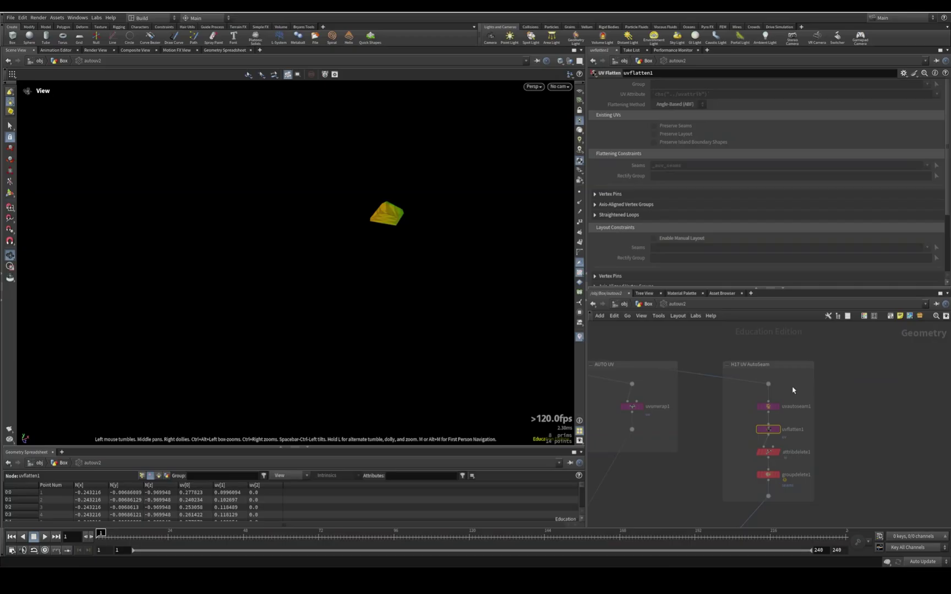
drag(793, 389, 789, 468)
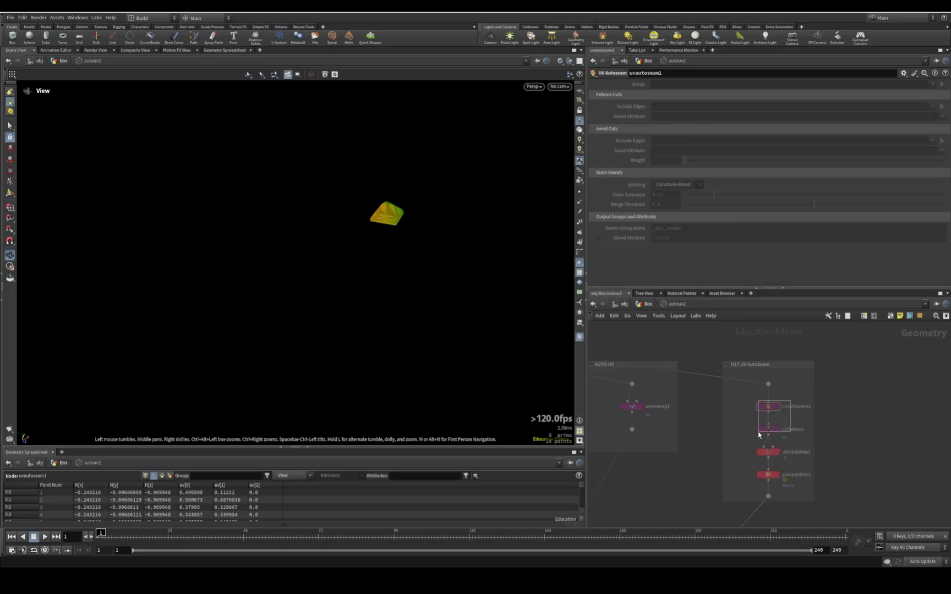
drag(758, 435, 759, 434)
middle_drag(691, 457, 766, 436)
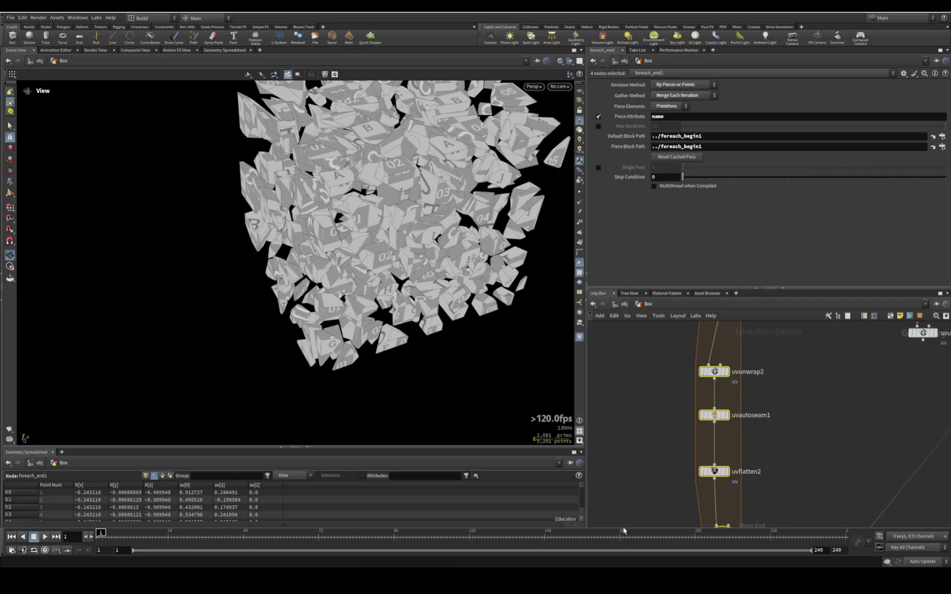
Delete the UV, loop, merge and exploded view nodes around and below split1, and display split1's inside group.
scroll(770, 414, down, 10)
middle_drag(933, 434, 885, 432)
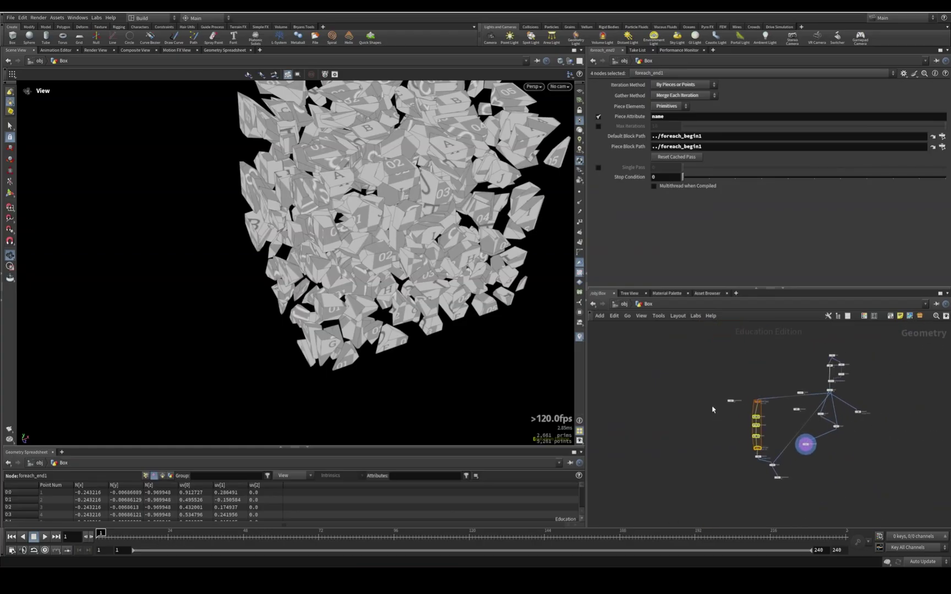
drag(702, 392, 925, 503)
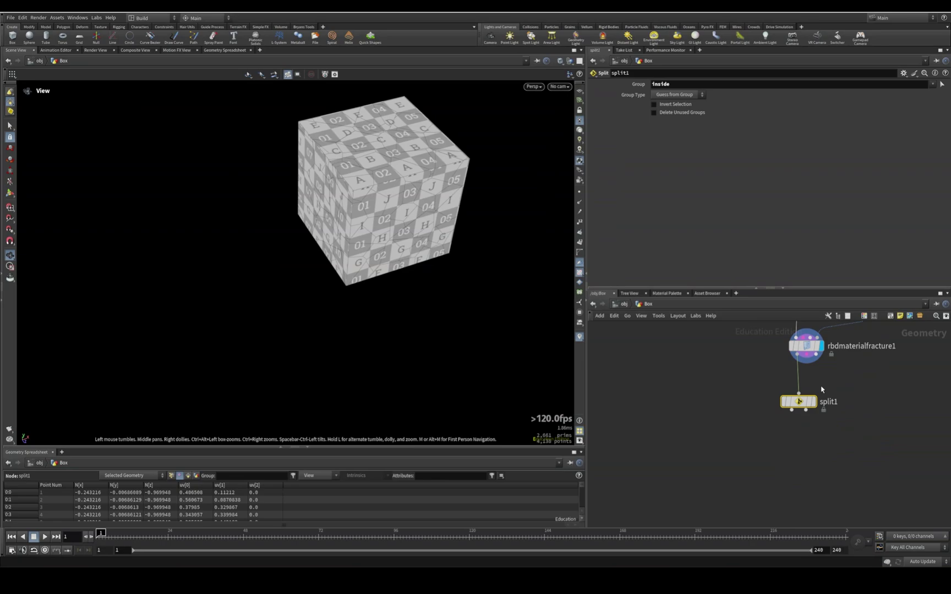
click(813, 401)
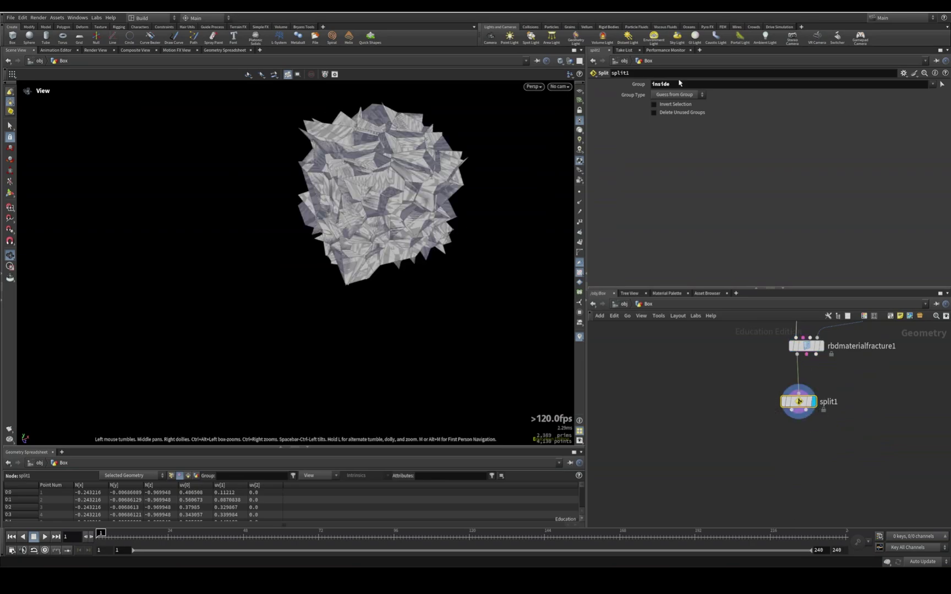
drag(673, 84, 625, 110)
Add a For-Each Named Primitive loop fed by split1's first output and display foreach_end1.
key(Tab)
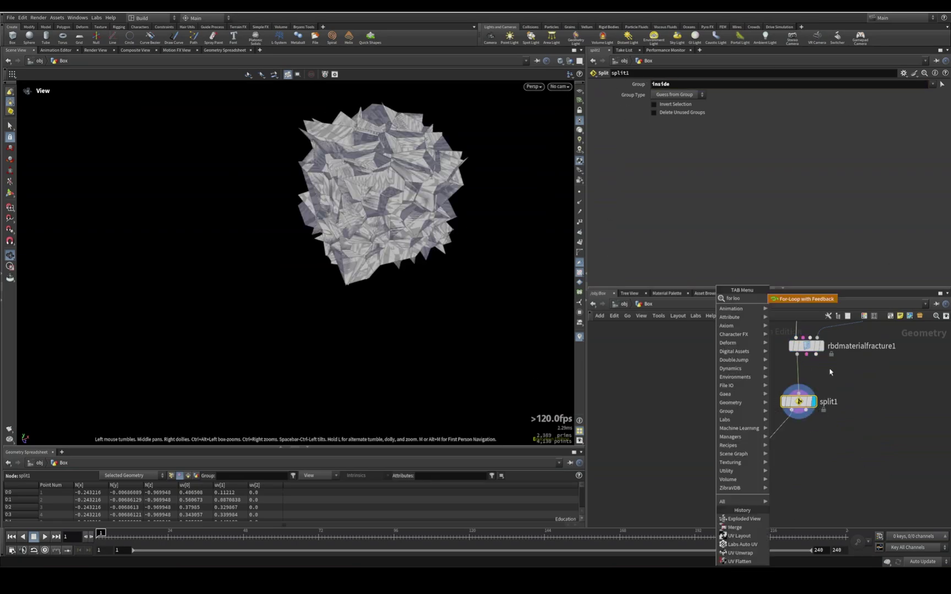
text(for eac)
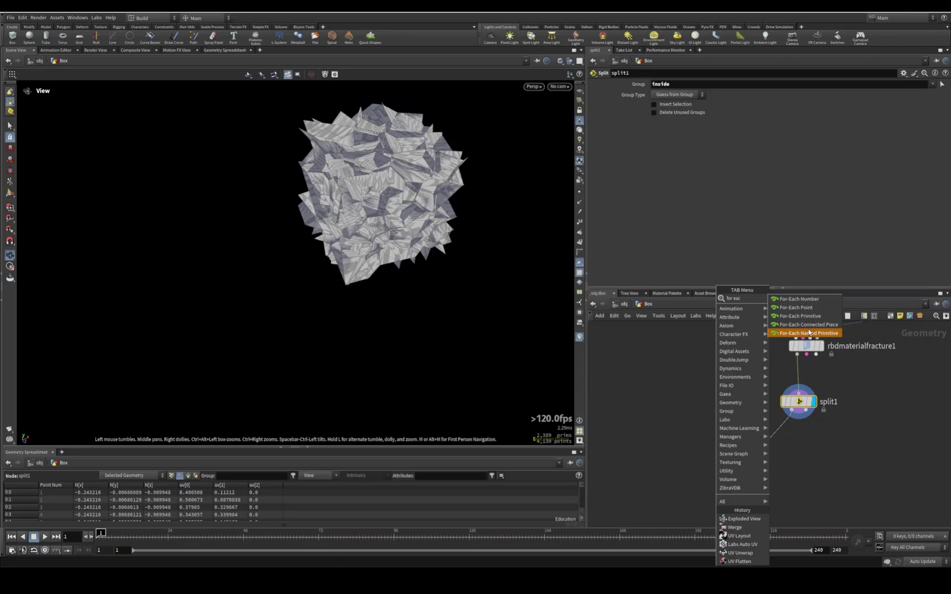
click(808, 333)
click(770, 423)
click(771, 424)
middle_drag(805, 430, 821, 323)
click(891, 432)
click(790, 386)
drag(417, 214, 412, 218)
scroll(413, 209, up, 3)
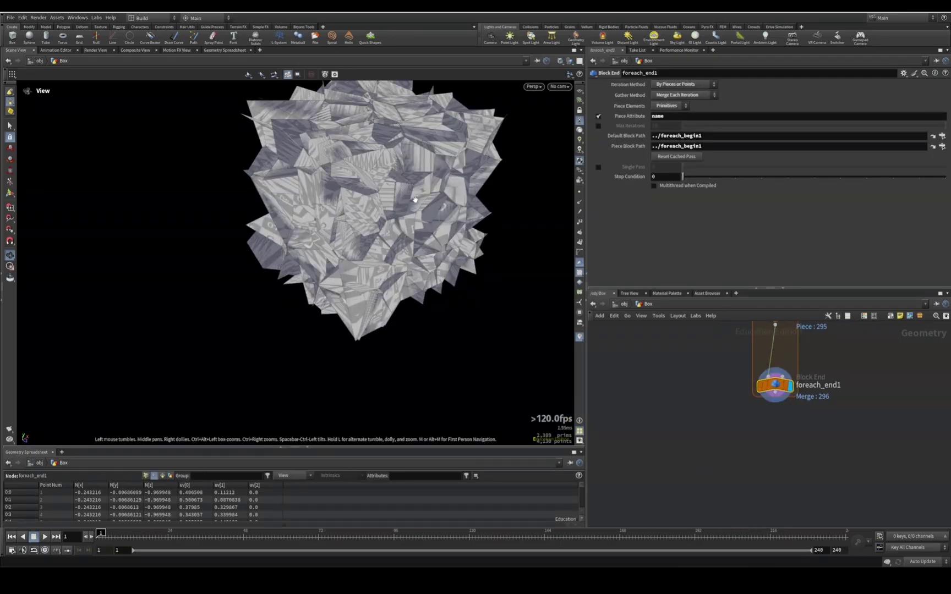
Make room inside the loop and insert a UV Unwrap node between foreach_begin1 and foreach_end1.
drag(778, 387, 773, 468)
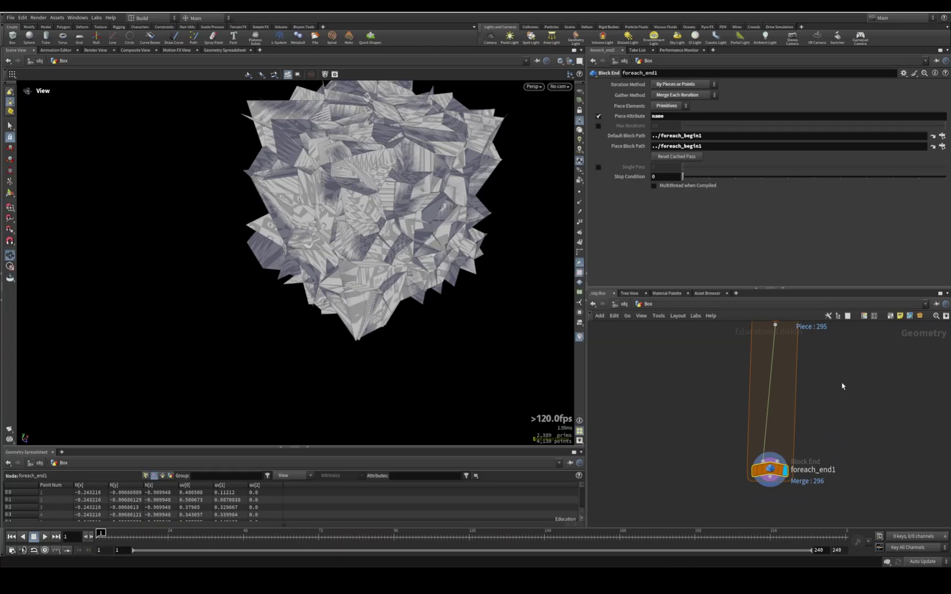
middle_drag(846, 370, 854, 429)
key(Tab)
text(uv unw)
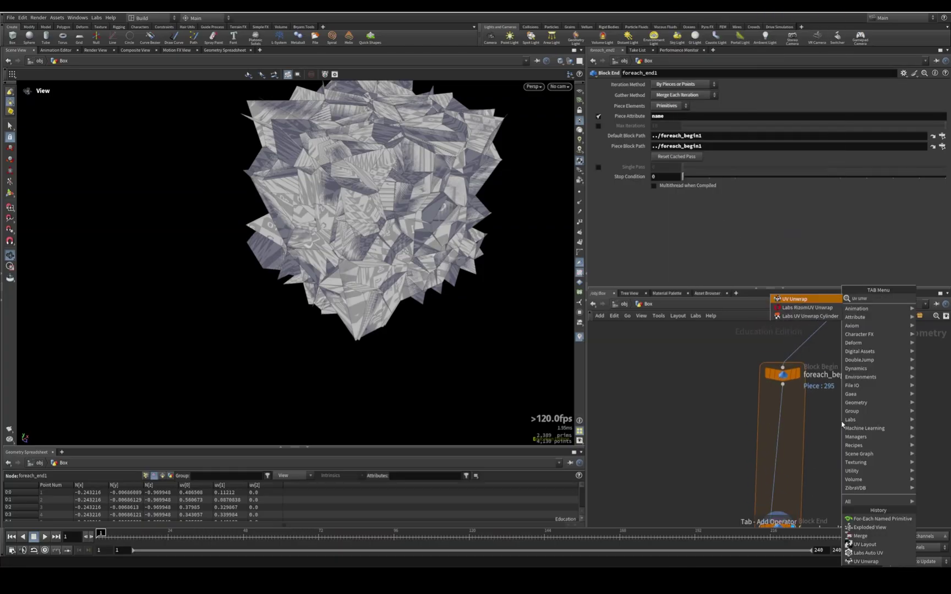
key(Return)
click(782, 419)
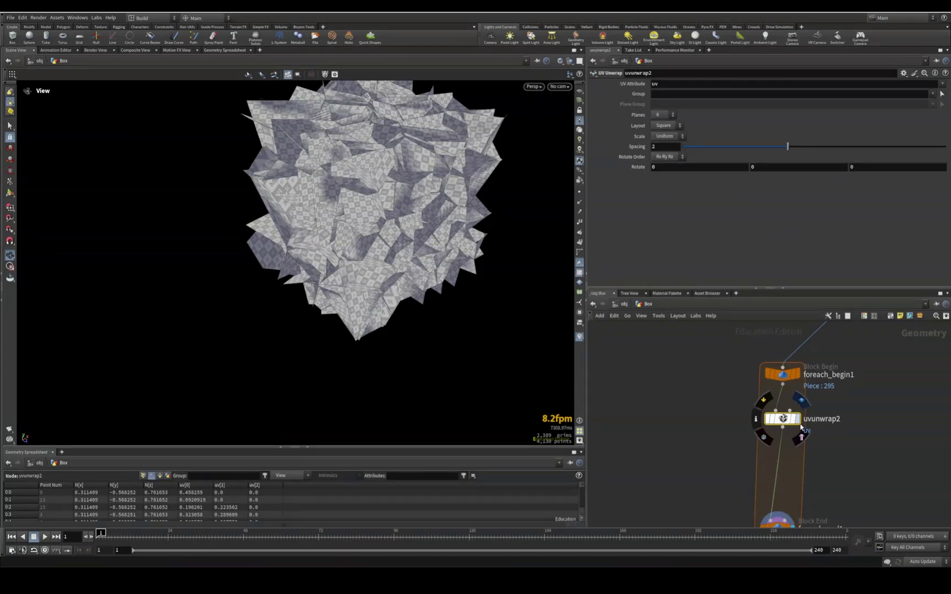
Display uvunwrap2 to check a single piece, and display foreach_end1 to inspect the merged pieces.
click(798, 420)
drag(353, 227, 313, 266)
middle_drag(905, 429, 910, 349)
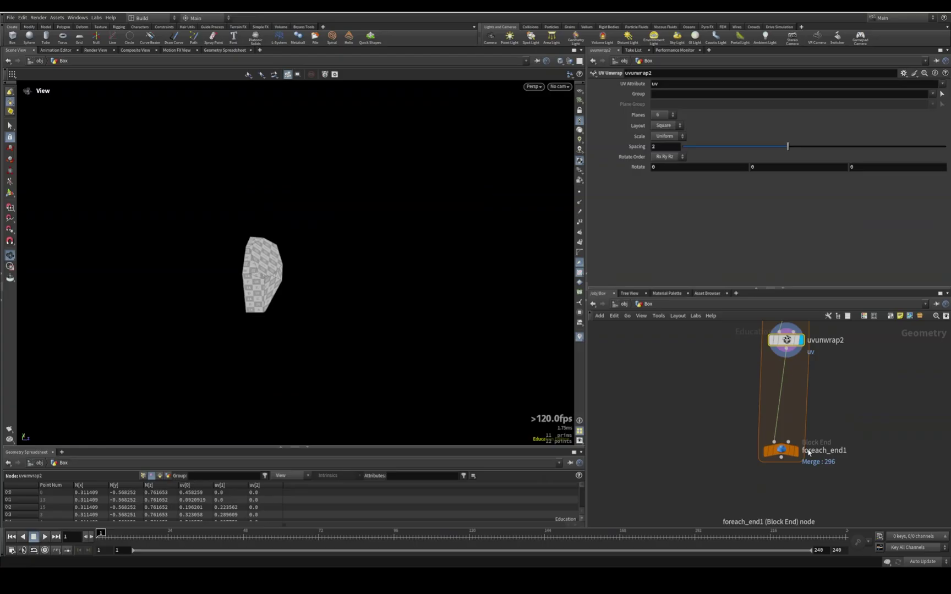
click(796, 451)
scroll(336, 301, down, 3)
drag(336, 301, 382, 343)
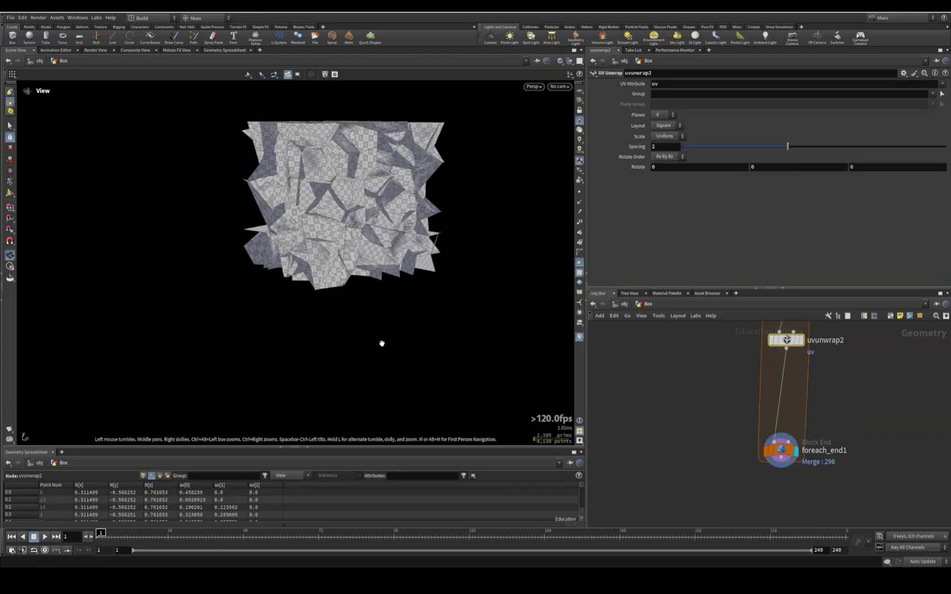
Add a UV Layout node fed by foreach_end1 and display it in the UV view.
middle_drag(893, 457, 933, 337)
click(821, 338)
key(Tab)
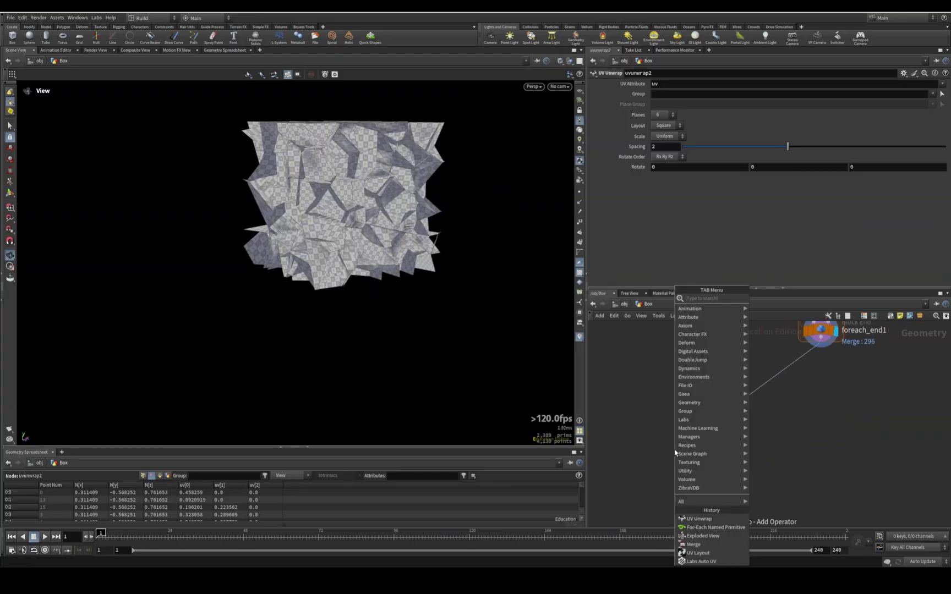
text(uv layout)
key(Return)
click(674, 451)
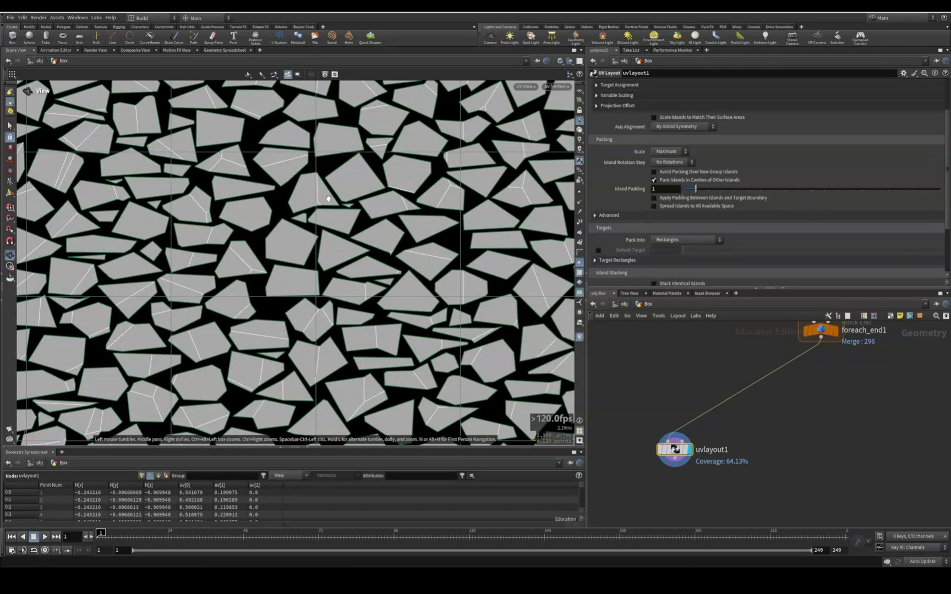
Examine uvunwrap2's Spacing parameter and the packed islands in the UV view.
middle_drag(877, 377, 809, 509)
click(762, 353)
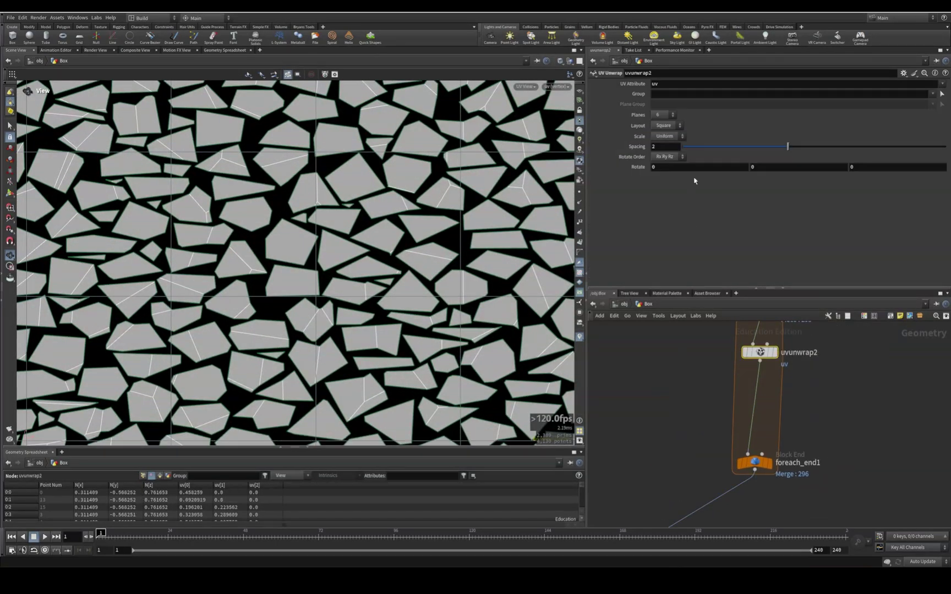
double_click(653, 147)
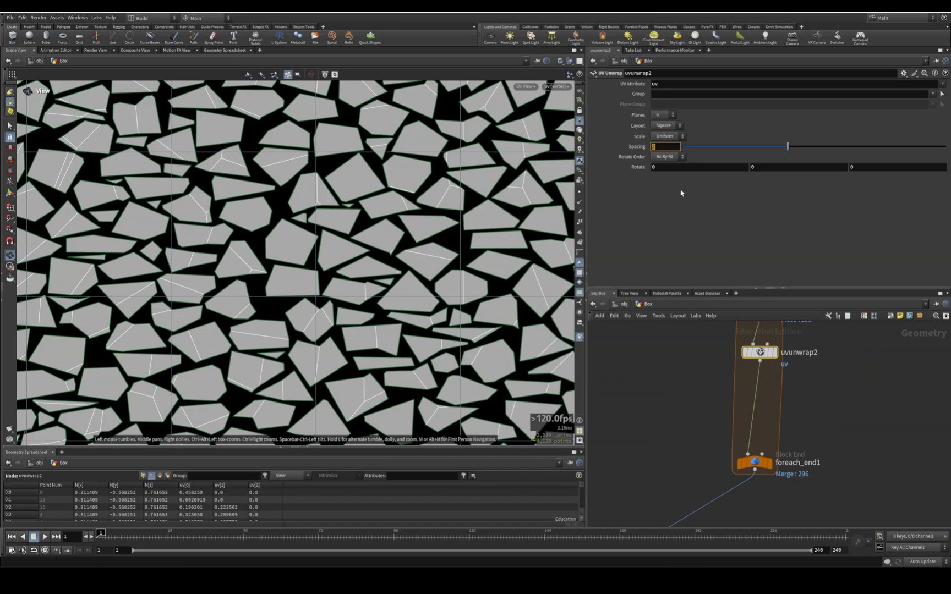
right_drag(358, 291, 403, 191)
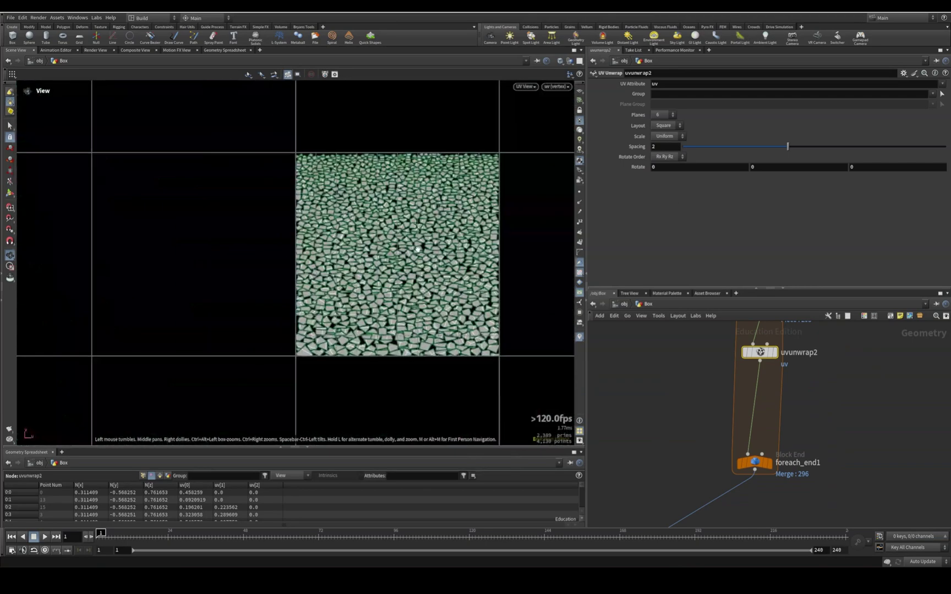
middle_drag(402, 192, 321, 171)
scroll(429, 304, up, 2)
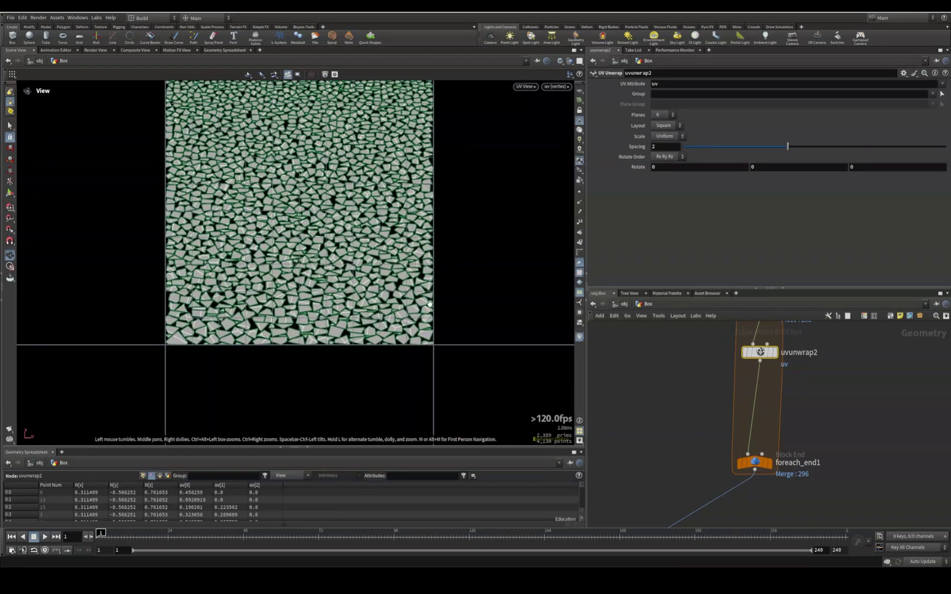
Insert a UV Autoseam node between uvunwrap2 and foreach_end1 inside the loop.
middle_drag(806, 380, 805, 409)
drag(696, 362, 702, 364)
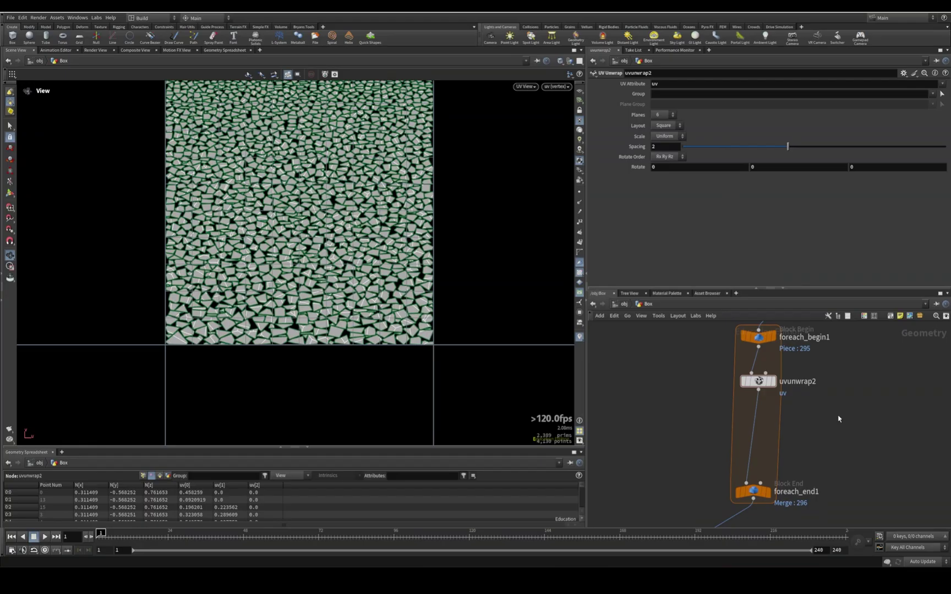
key(Tab)
text(uv au)
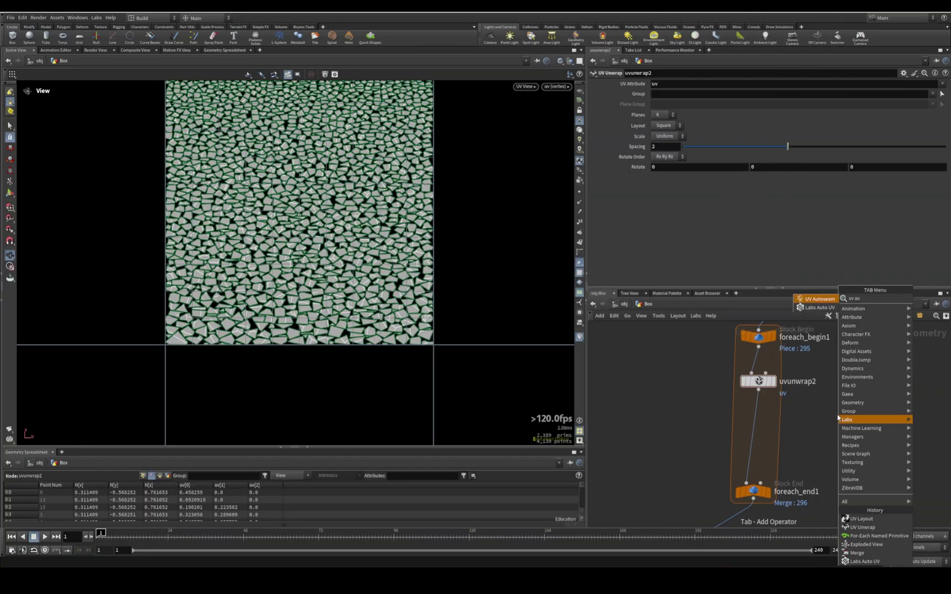
text(to)
click(819, 299)
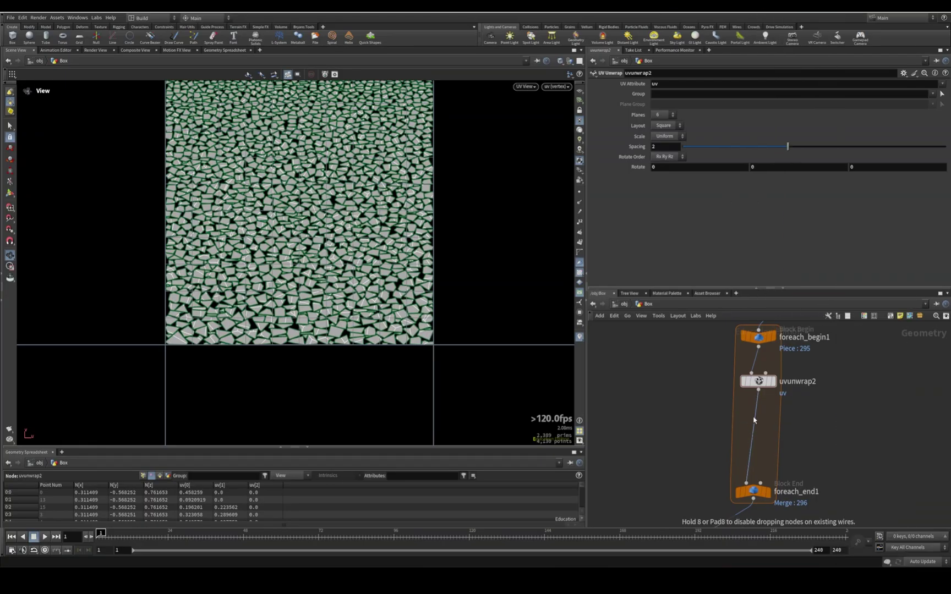
click(758, 419)
drag(758, 422, 780, 412)
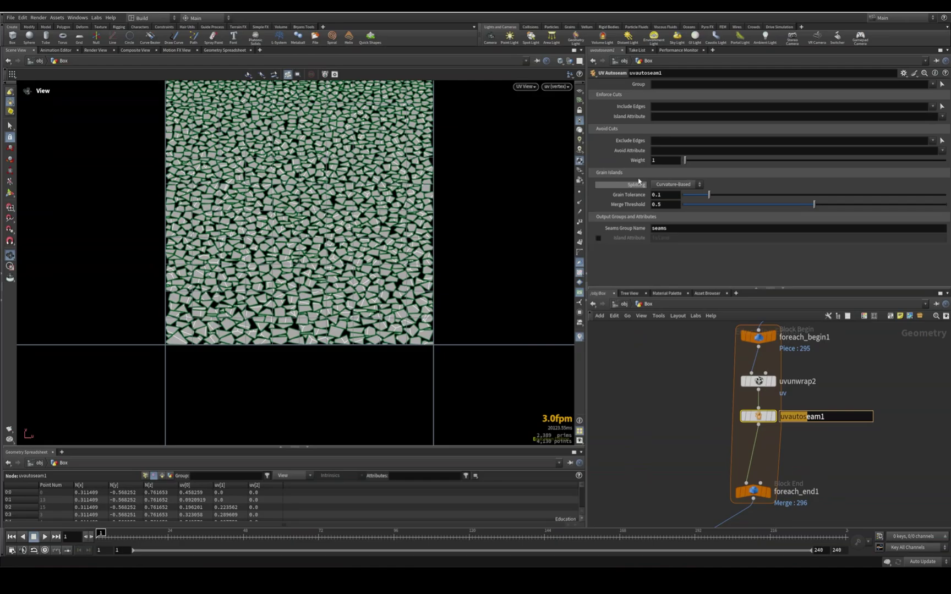
Set uvautoseam1's Seams Group Name to _seams and its Splitting method to Existing Islands.
click(694, 229)
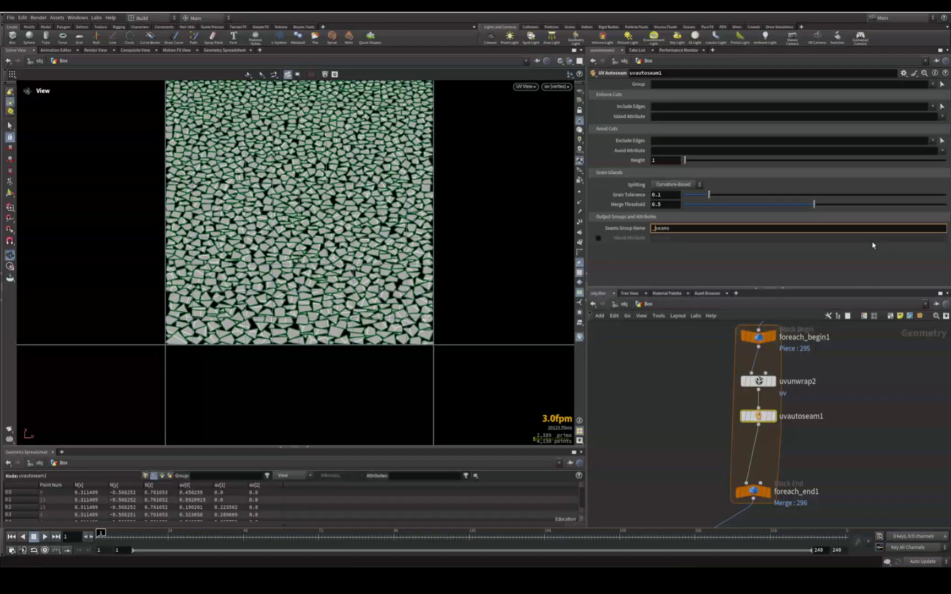
key(Return)
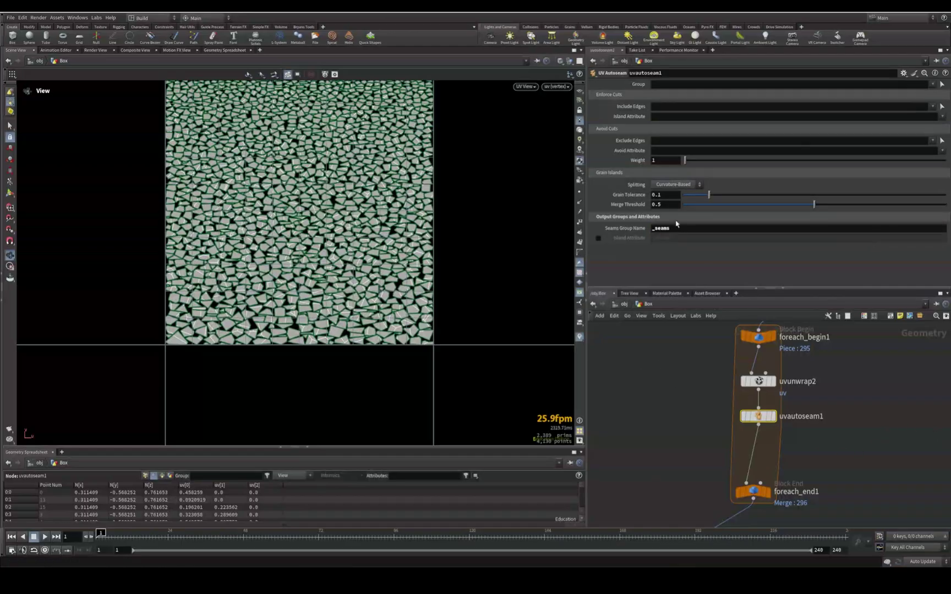
middle_drag(861, 475, 859, 437)
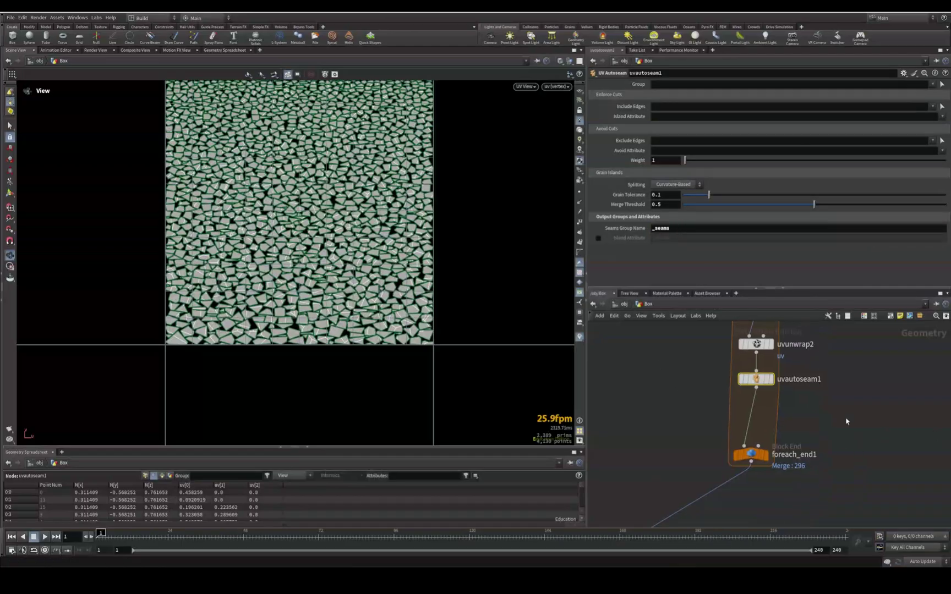
click(679, 186)
click(678, 187)
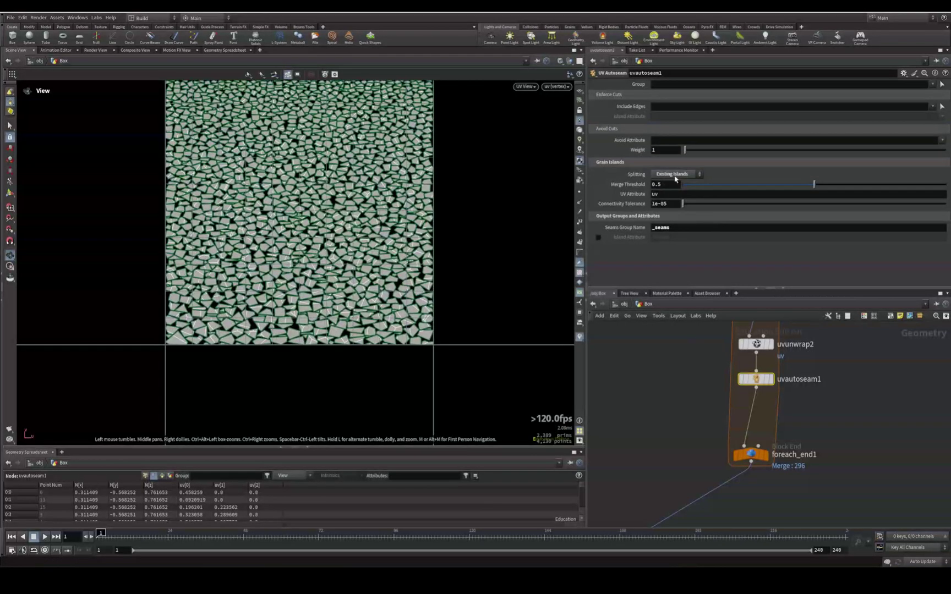
click(679, 230)
Insert a UV Flatten node between uvautoseam1 and foreach_end1 inside the loop.
key(Tab)
text(uvfl)
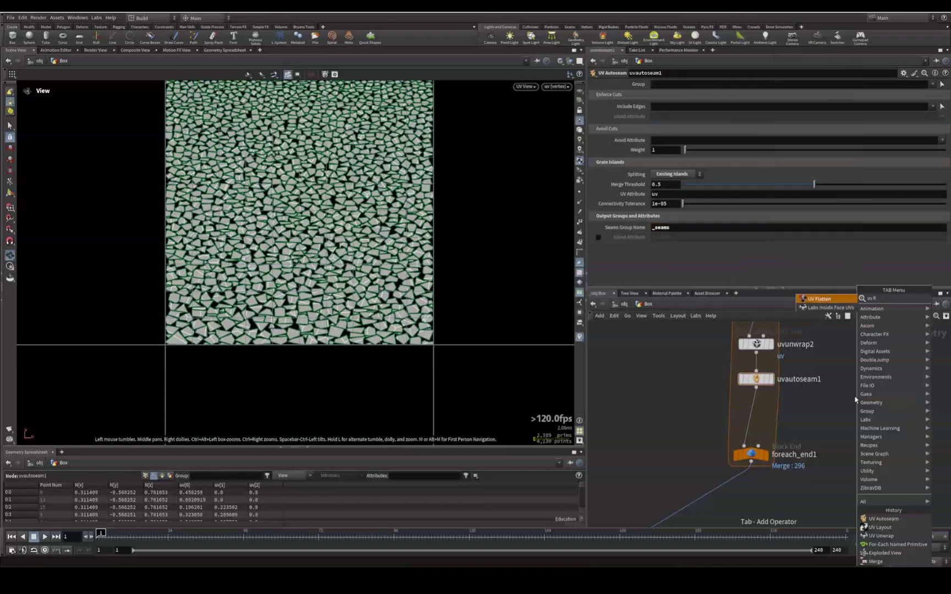
key(Return)
click(749, 412)
click(749, 412)
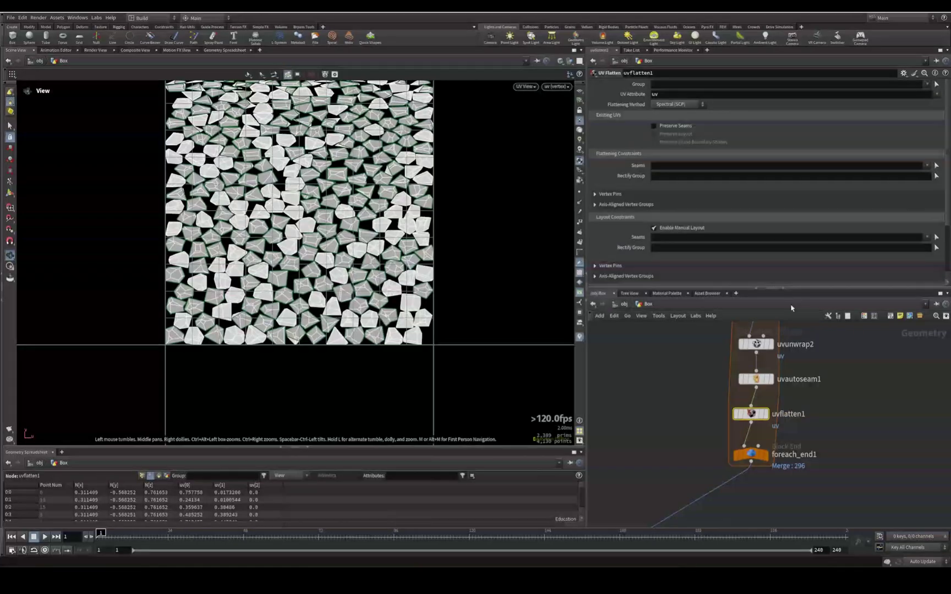
Examine the flattened islands in the UV view along with the parameters of uvlayout1 and uvflatten1.
middle_drag(712, 441, 794, 261)
drag(738, 368, 690, 408)
middle_drag(764, 339, 728, 441)
middle_drag(839, 333, 791, 390)
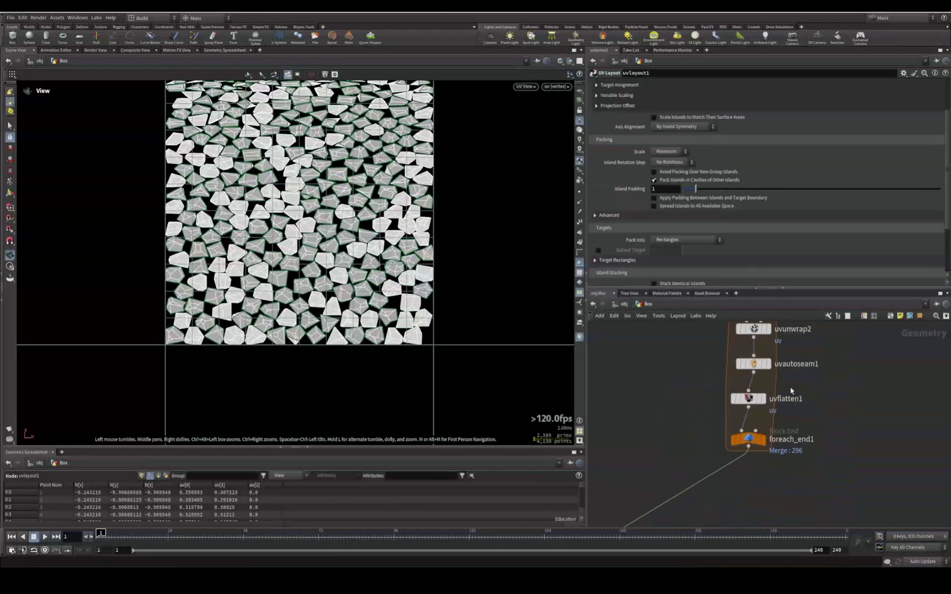
click(748, 398)
scroll(325, 231, up, 3)
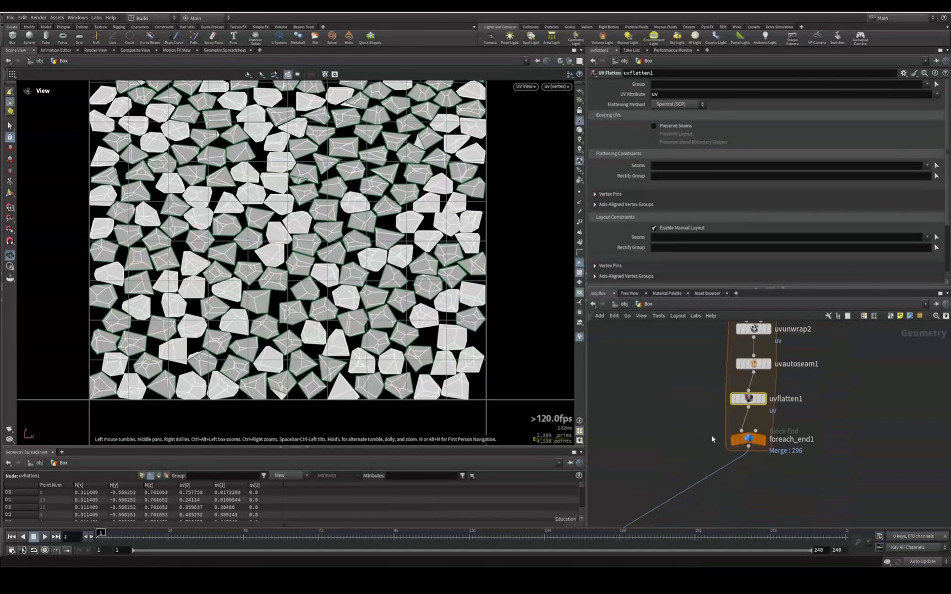
scroll(251, 195, up, 4)
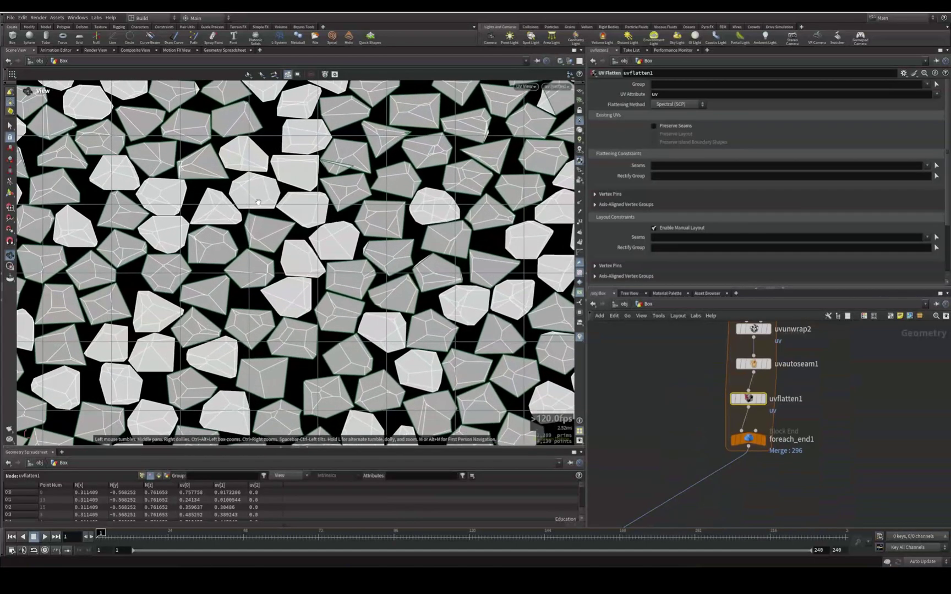
Add an Exploded View node fed by uvlayout1, display it, and inspect the separated pieces in the perspective view.
middle_drag(805, 426, 807, 391)
click(747, 416)
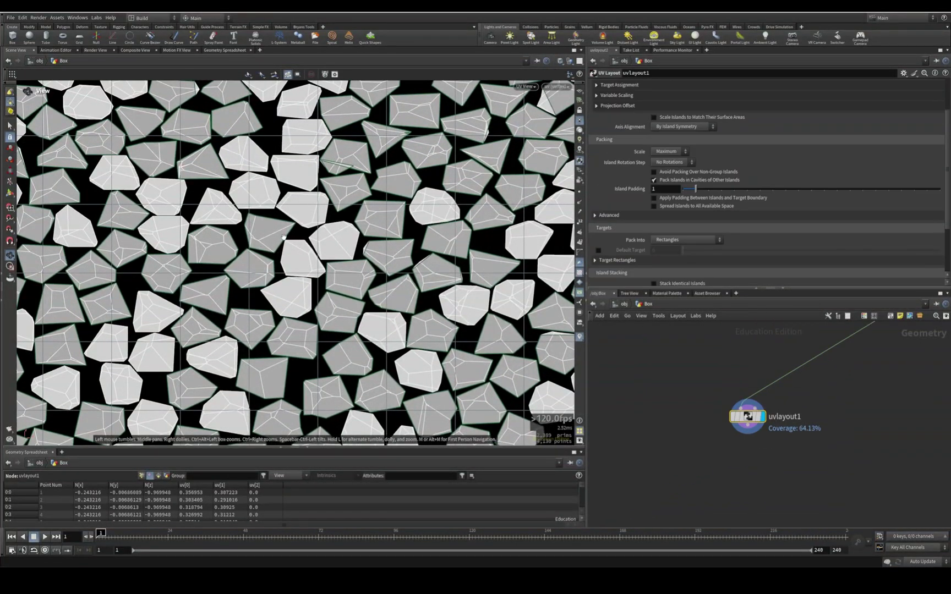
key(space+1)
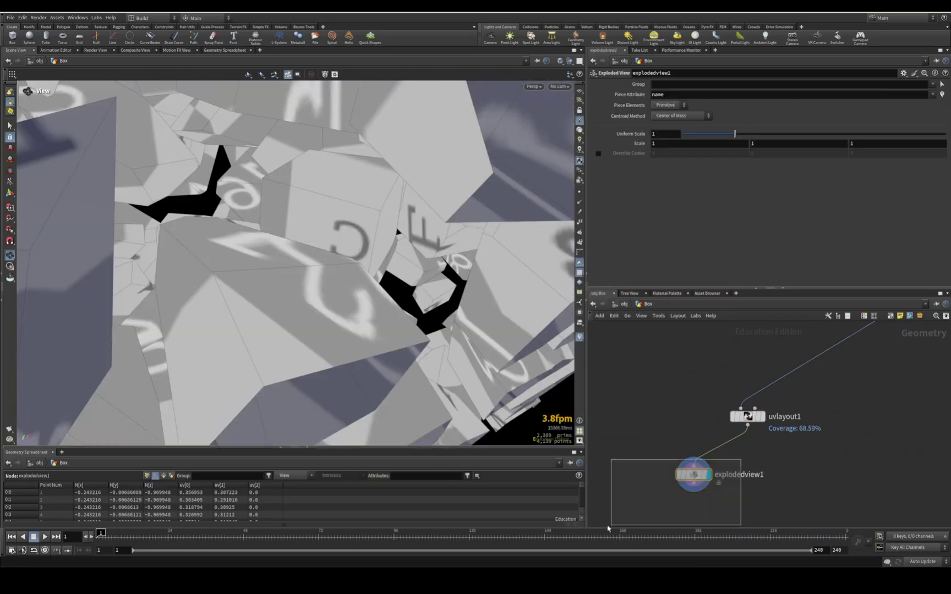
drag(740, 459, 608, 526)
scroll(330, 269, down, 5)
drag(220, 270, 441, 303)
scroll(442, 286, down, 5)
drag(411, 263, 566, 257)
drag(357, 329, 372, 162)
scroll(369, 228, down, 5)
scroll(346, 239, up, 5)
Move foreach_end1 further below uvflatten1 to make space at the end of the loop.
middle_drag(785, 413, 603, 507)
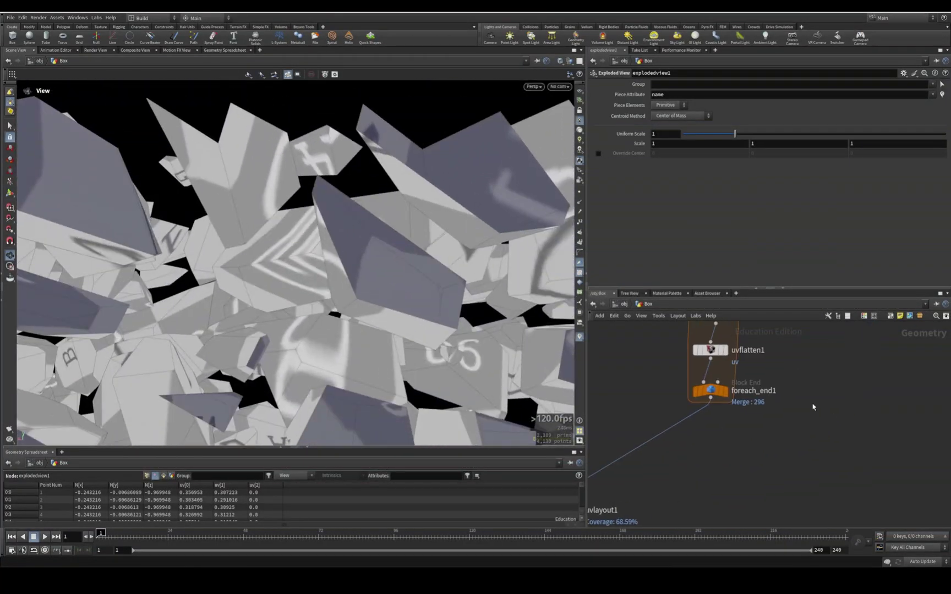
click(717, 390)
middle_drag(804, 378, 811, 417)
scroll(686, 456, down, 4)
middle_drag(685, 456, 790, 388)
drag(806, 375, 805, 427)
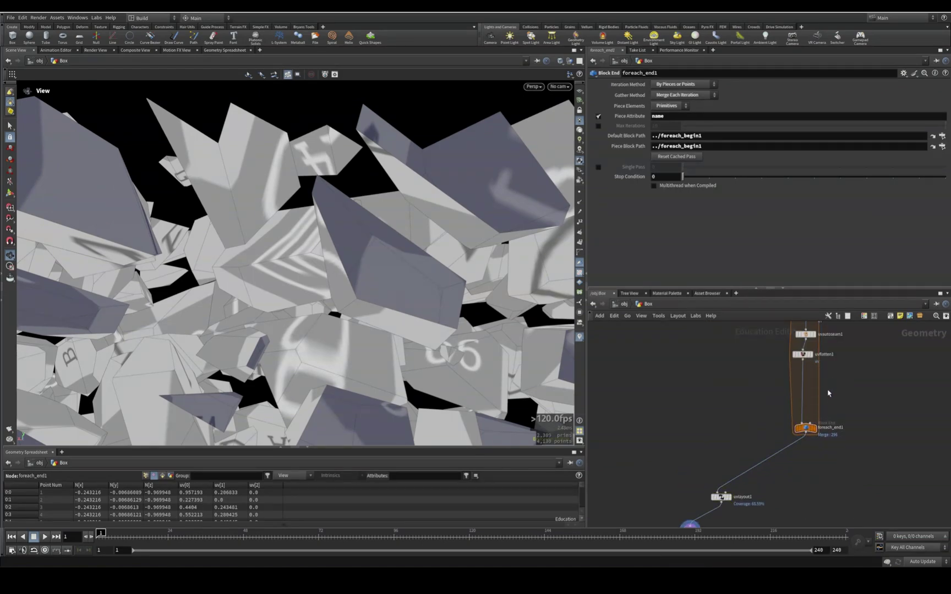
Display uvflatten1 in the UV view and set the Seams group under its Flattening Constraints to _seams.
click(802, 355)
click(811, 355)
key(space+5)
right_drag(412, 282, 174, 270)
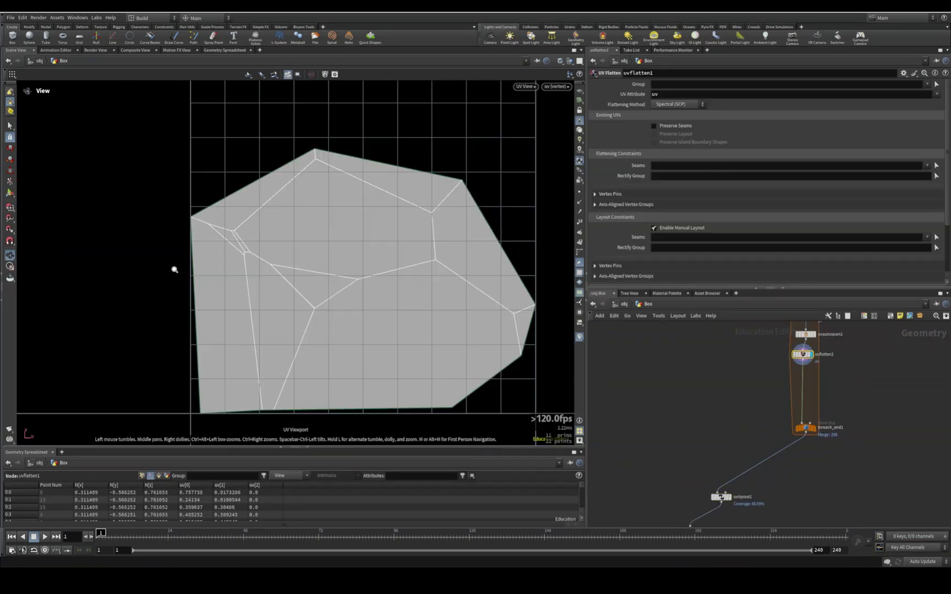
click(676, 165)
text(_se)
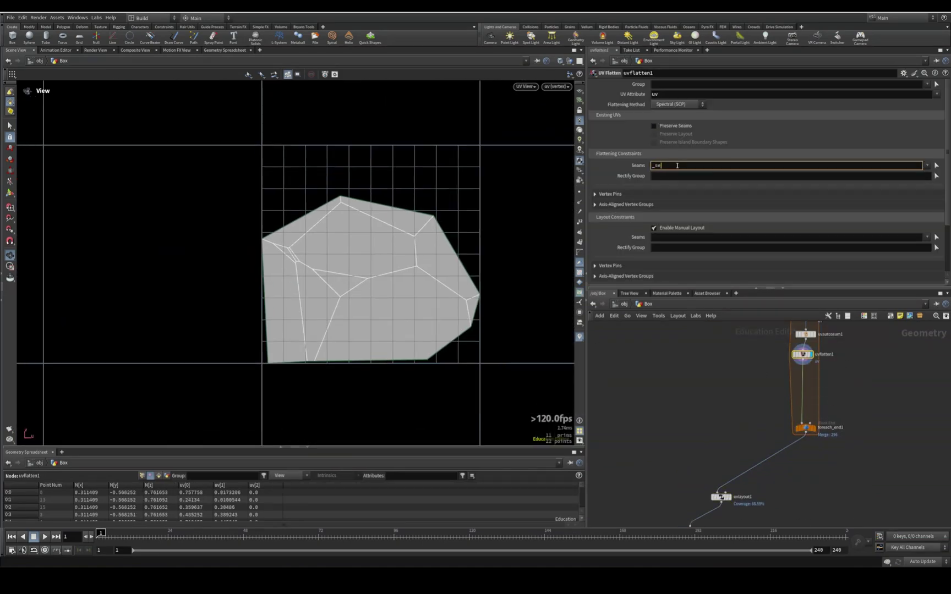
text(ams)
key(Return)
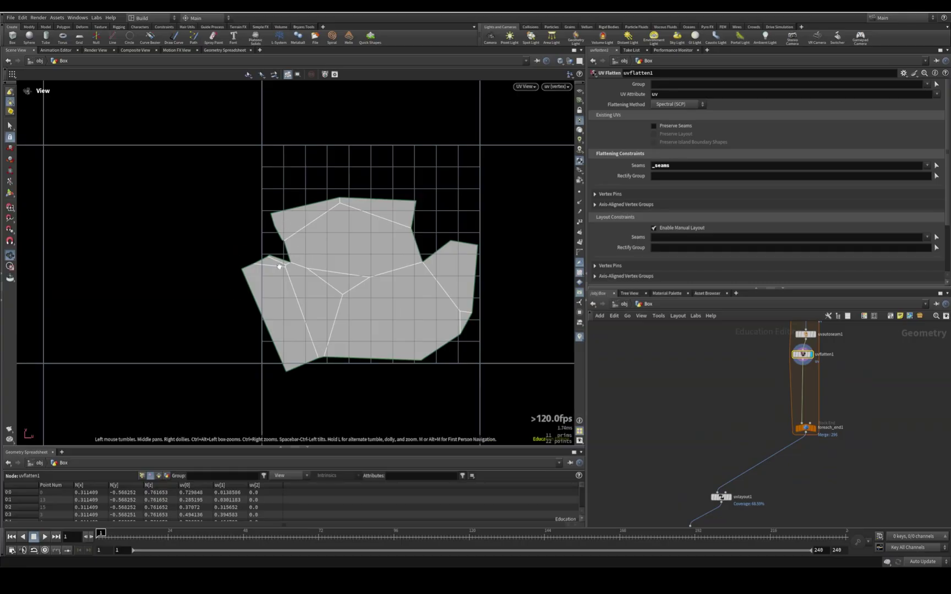
Try a Connectivity Tolerance of 0.034 on uvautoseam1, undo it, and set the Merge Threshold to 0.547.
middle_drag(828, 373, 818, 407)
click(794, 382)
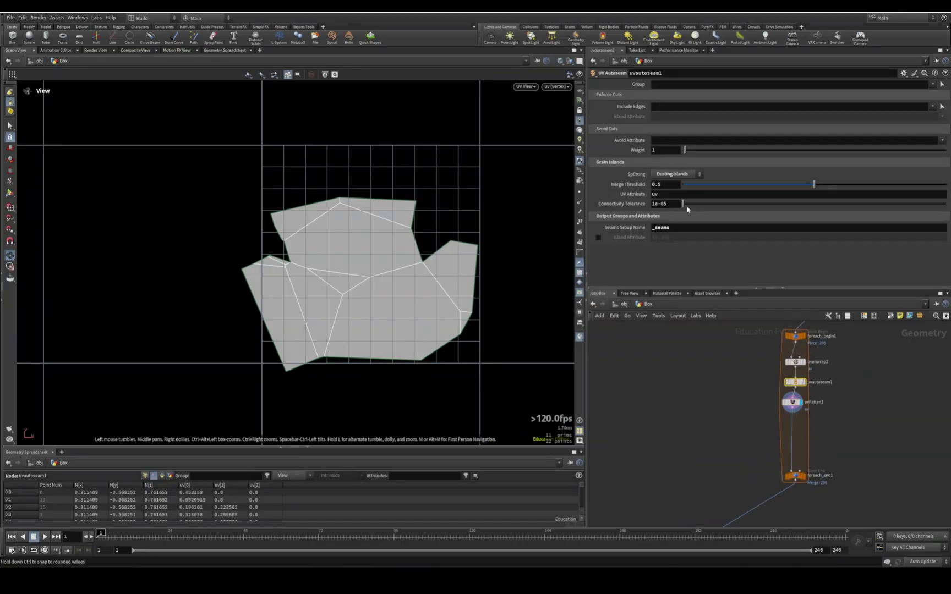
mouse_move(691, 205)
mouse_down()
mouse_move(750, 205)
mouse_move(689, 206)
mouse_up()
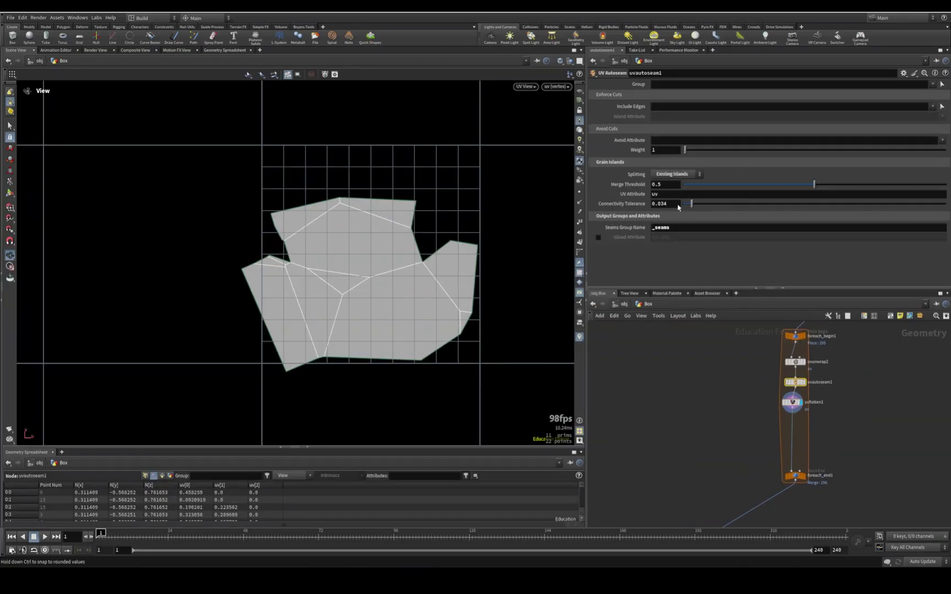
key(ctrl+z)
mouse_move(814, 184)
mouse_down()
mouse_move(685, 184)
mouse_move(826, 184)
mouse_up()
Select explodedview1 below uvlayout1 and make it the displayed node.
middle_drag(838, 475, 873, 383)
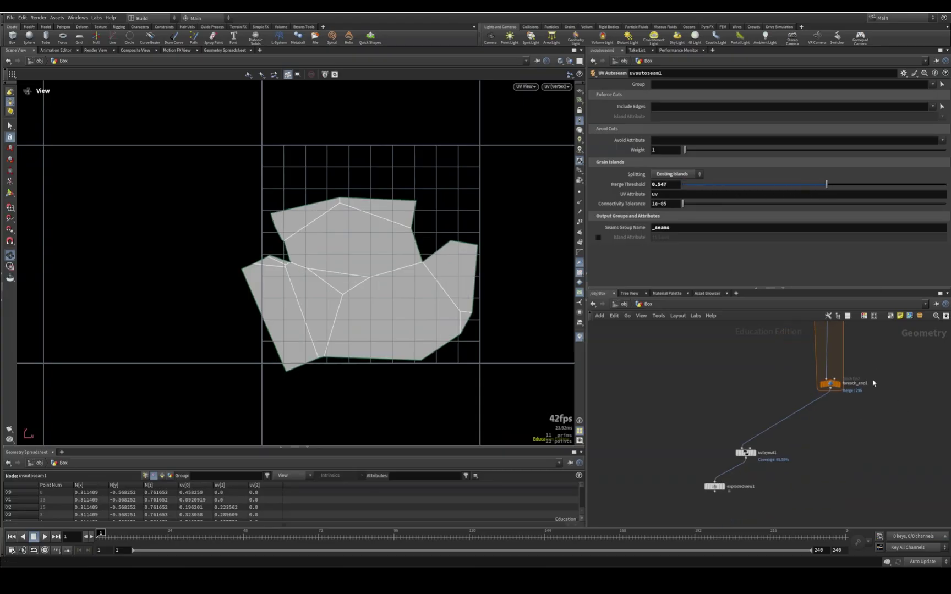
drag(678, 469, 761, 503)
click(724, 488)
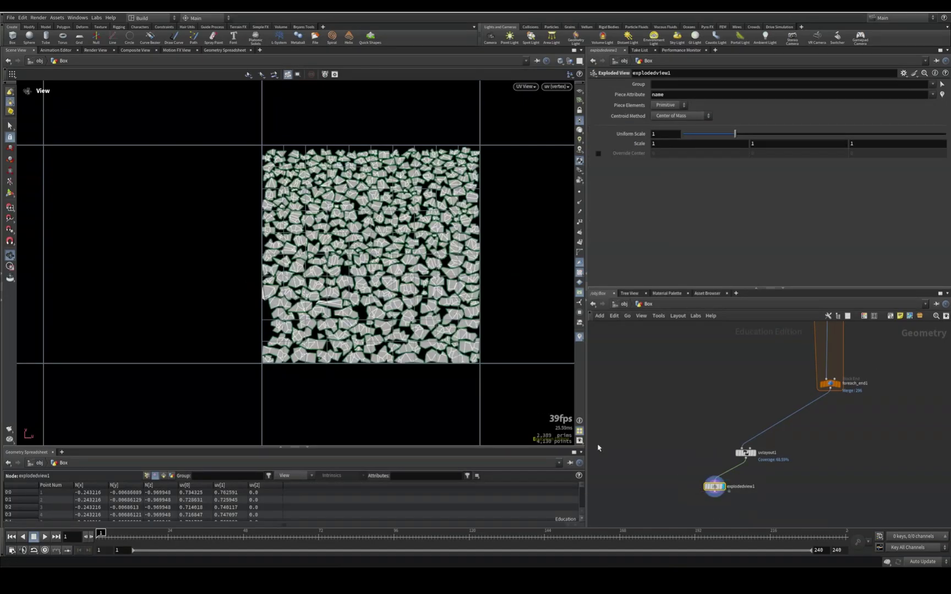
Toggle wireframe shading in the UV view, then inspect the textured fracture pieces up close in the perspective view.
key(w)
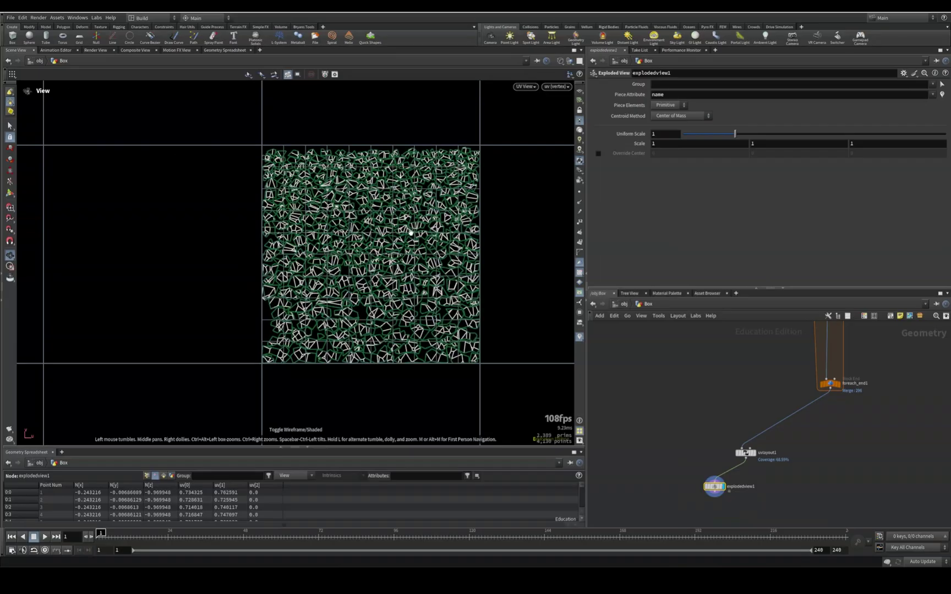
key(w)
right_drag(387, 268, 297, 258)
drag(297, 259, 341, 308)
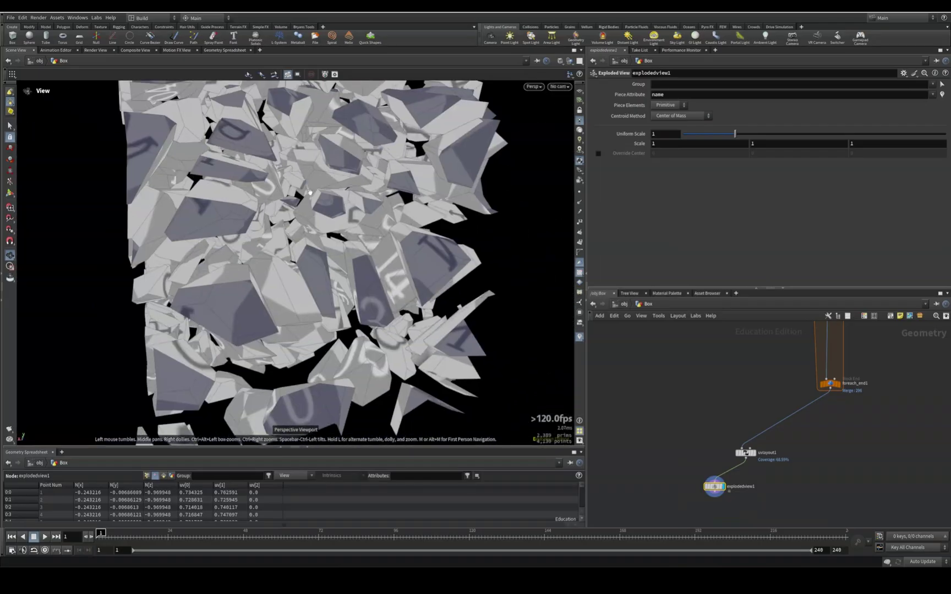
right_drag(363, 275, 518, 216)
drag(364, 231, 294, 242)
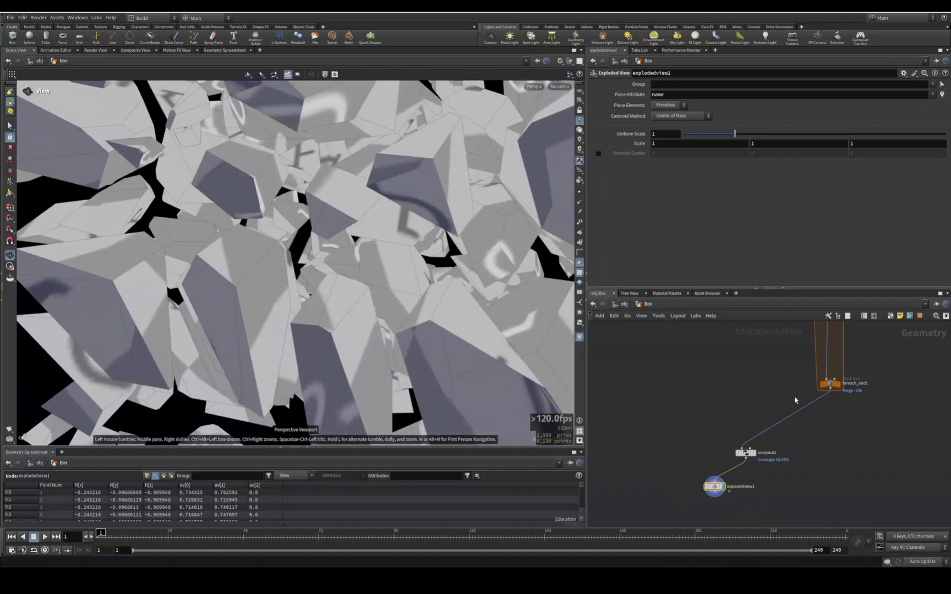
Move uvlayout1 directly below foreach_end1 to tidy the network.
scroll(891, 447, down, 2)
middle_drag(891, 447, 777, 426)
scroll(777, 425, down, 1)
drag(671, 414, 745, 426)
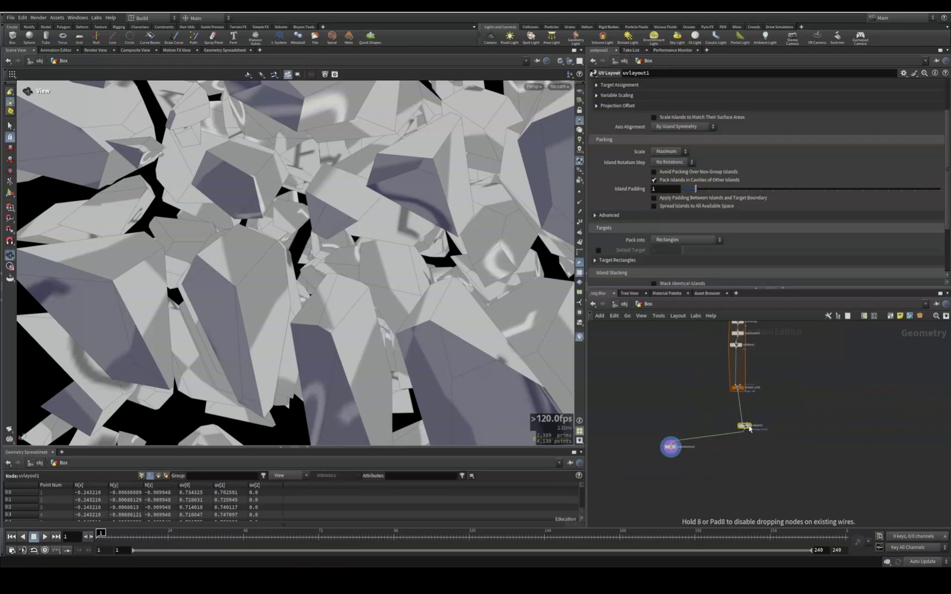
Add a Merge node between uvlayout1 and explodedview1 and place it to the side of the chain.
key(Tab)
text(merge)
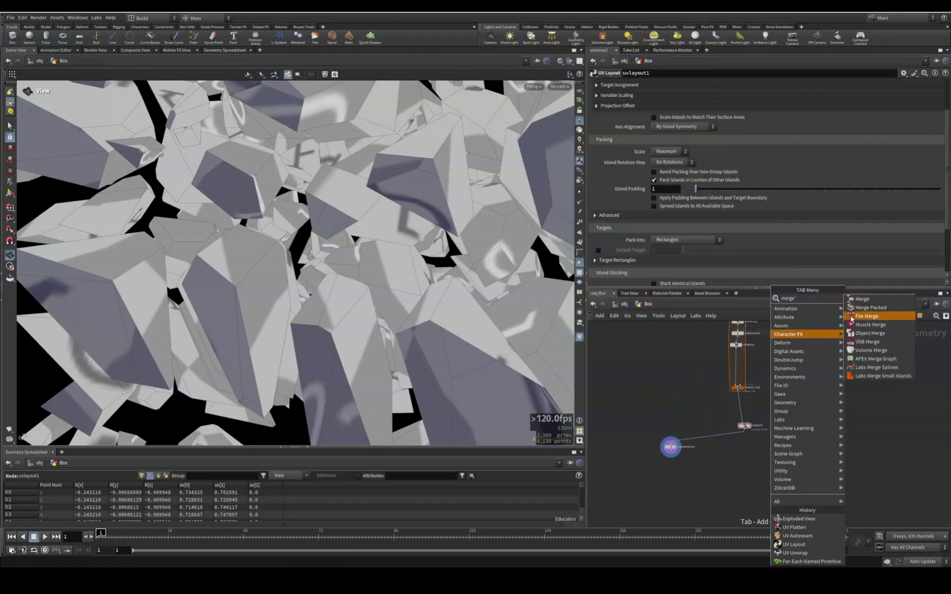
click(868, 299)
click(726, 438)
drag(726, 439, 803, 456)
Connect the unused output of split1 to merge1 as an additional input.
middle_drag(781, 369, 797, 343)
click(753, 375)
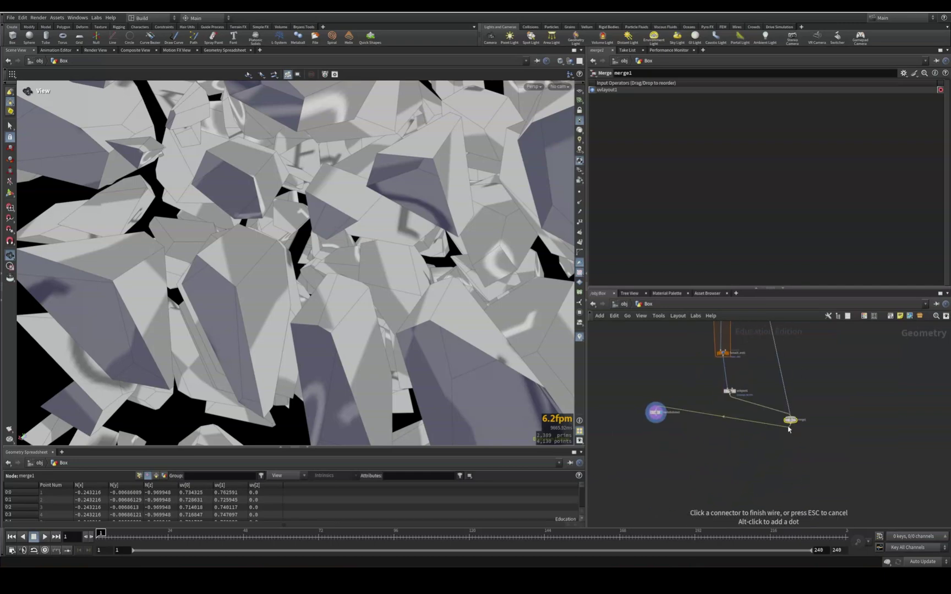
click(790, 424)
Move explodedview1 below merge1 and examine the merged inside and outside faces in the perspective view.
drag(626, 378, 709, 485)
scroll(341, 324, down, 5)
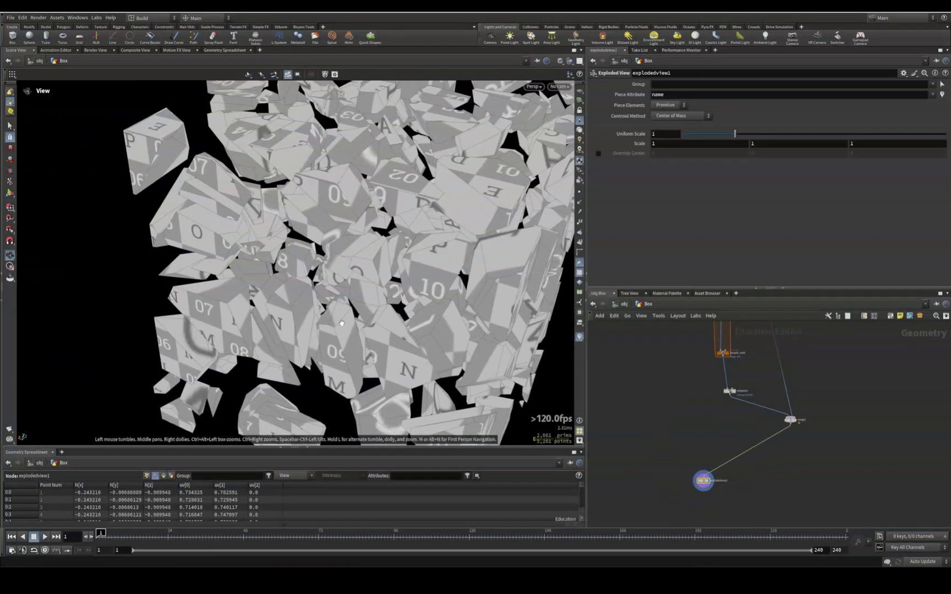
drag(273, 254, 336, 248)
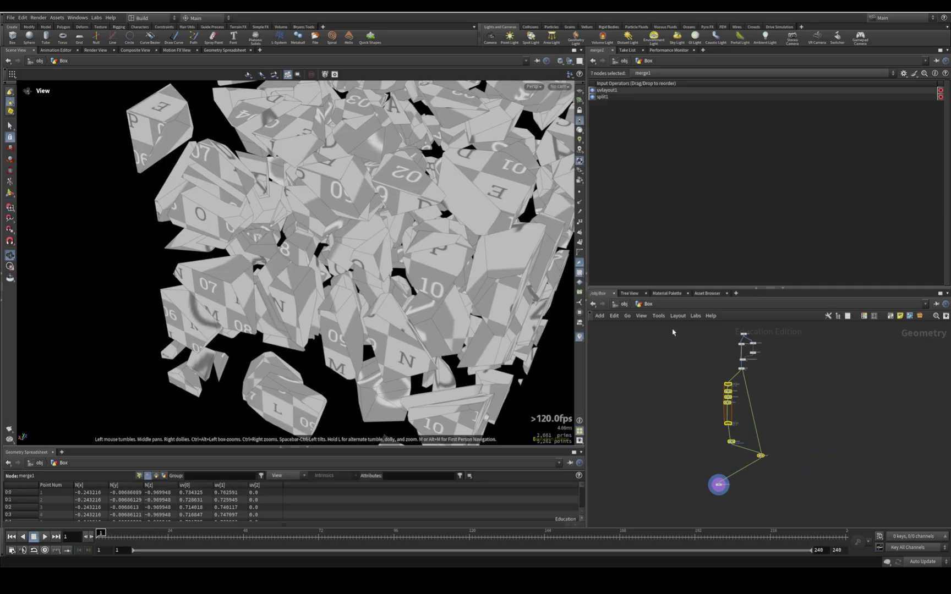
Select the unwrap, autoseam and flatten nodes inside the for-each block and examine the pieces from another angle.
click(685, 396)
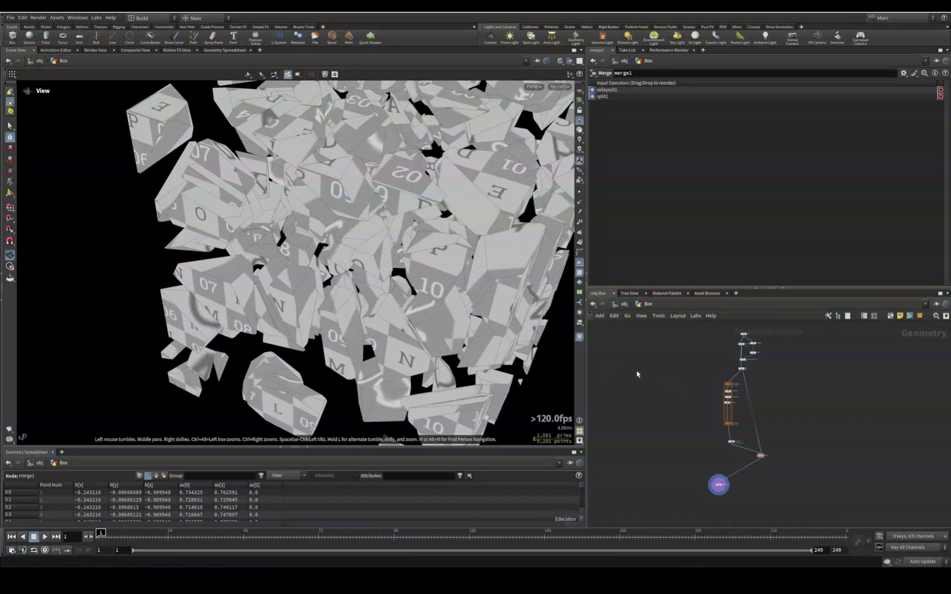
scroll(777, 437, up, 5)
middle_drag(746, 399, 765, 416)
drag(688, 372, 725, 421)
drag(361, 300, 237, 269)
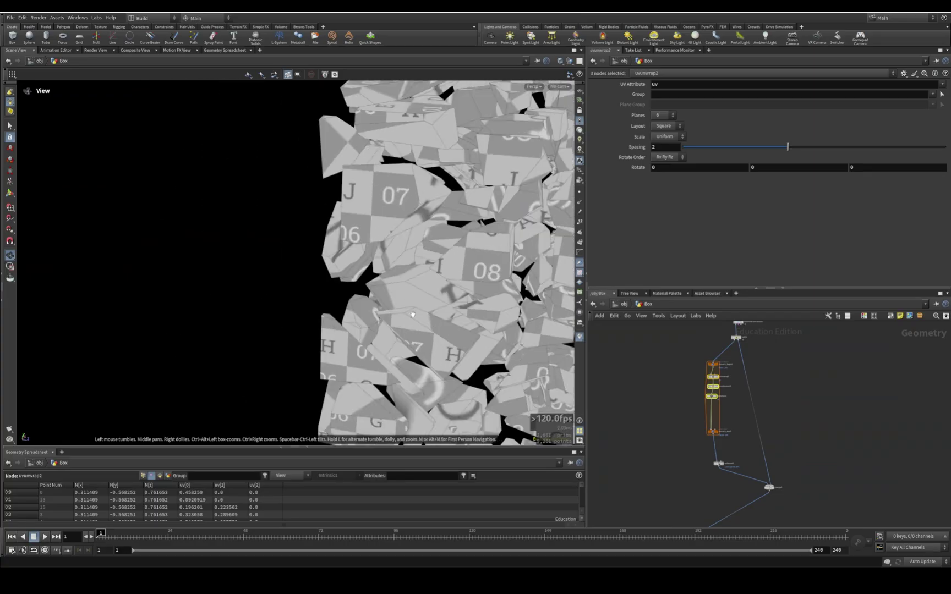
Select uvlayout1 to review its packing settings and check the texture on the exploded pieces.
scroll(728, 463, up, 2)
scroll(727, 463, up, 3)
drag(758, 449, 662, 488)
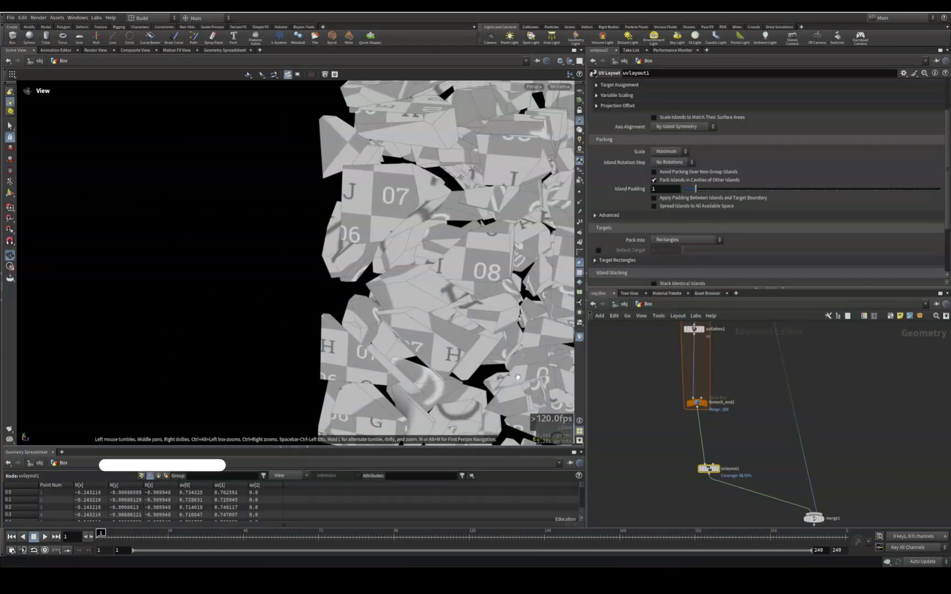
drag(527, 373, 555, 393)
Select all nodes of the for-each block, from foreach_begin1 through foreach_end1.
scroll(686, 358, down, 2)
middle_drag(685, 357, 651, 444)
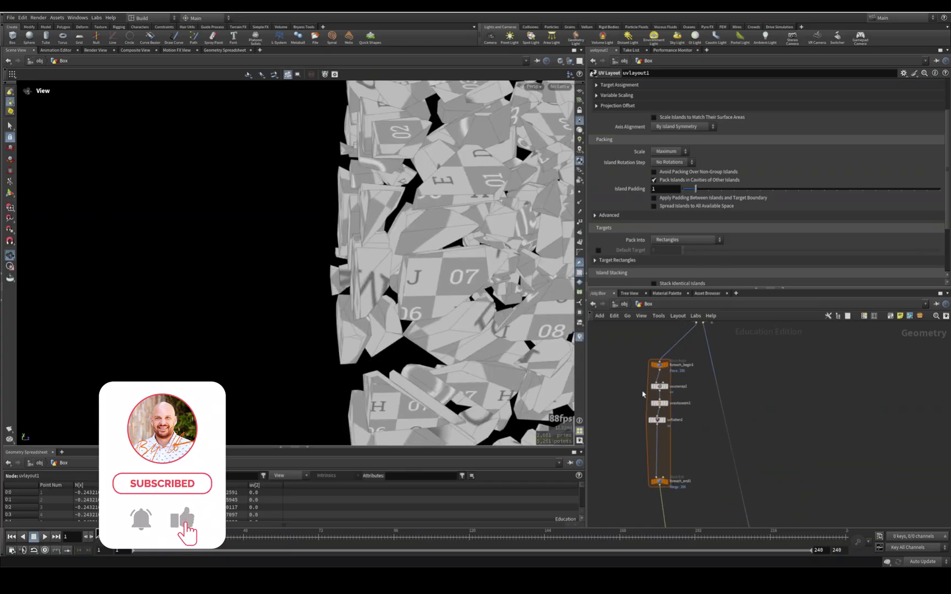
drag(632, 375, 704, 461)
drag(633, 475, 674, 498)
shift+drag(622, 338, 685, 450)
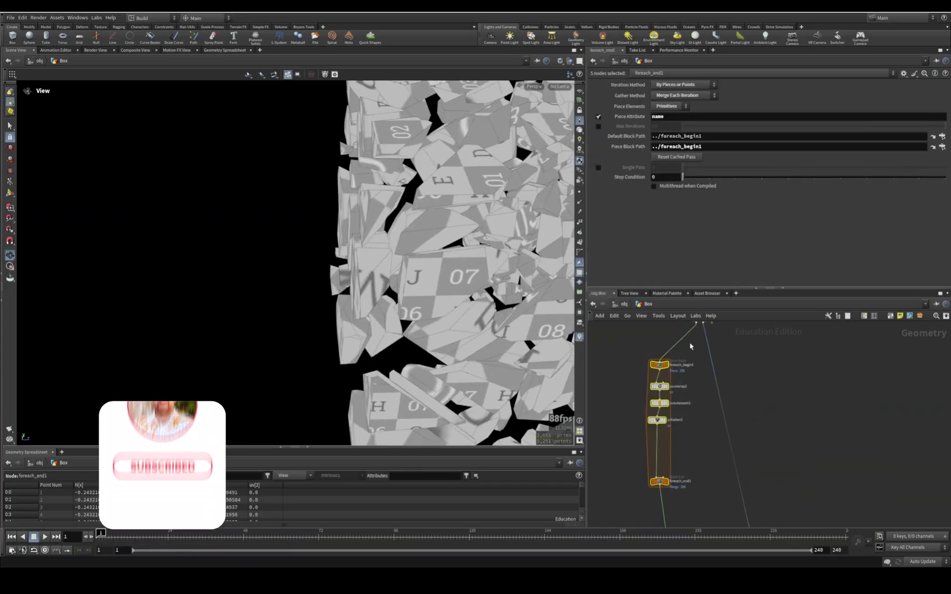